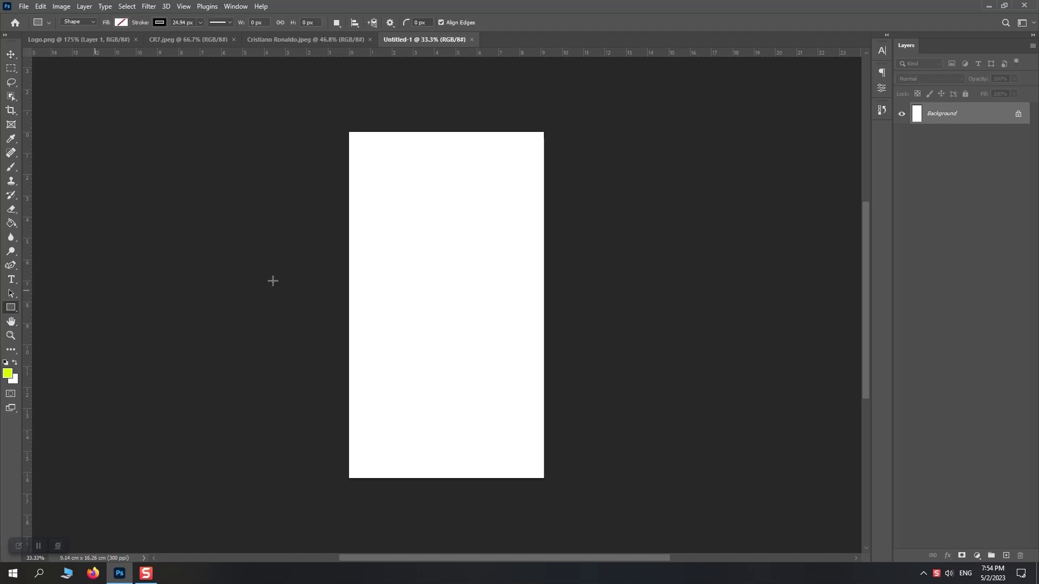
Step: Draw a rectangle about 10.2 × 7.52 cm across the page with lime-yellow fill and no stroke, and centre it vertically
drag(553, 229, 336, 389)
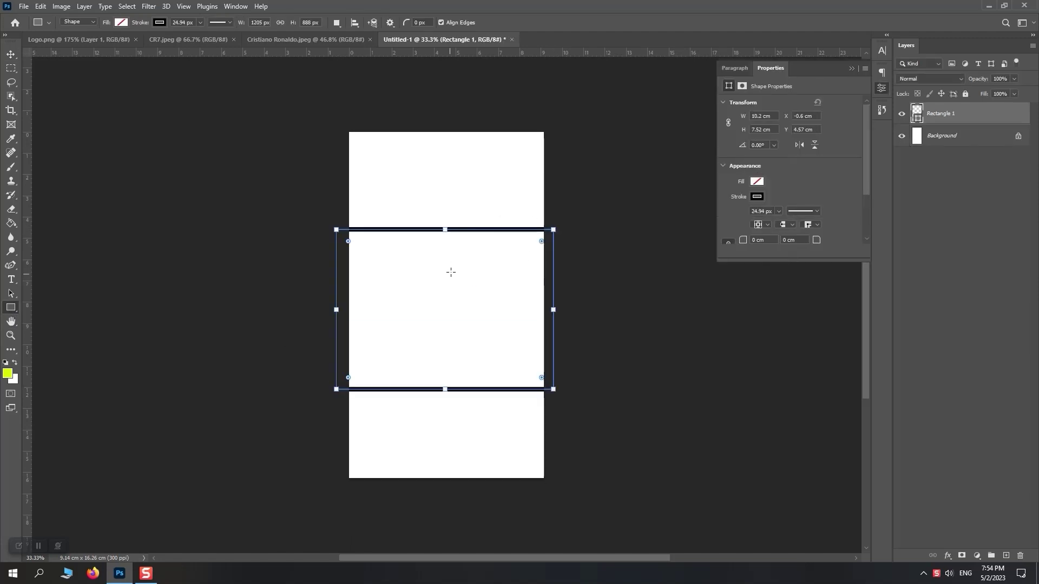
click(122, 22)
click(62, 79)
click(159, 23)
click(97, 42)
key(v)
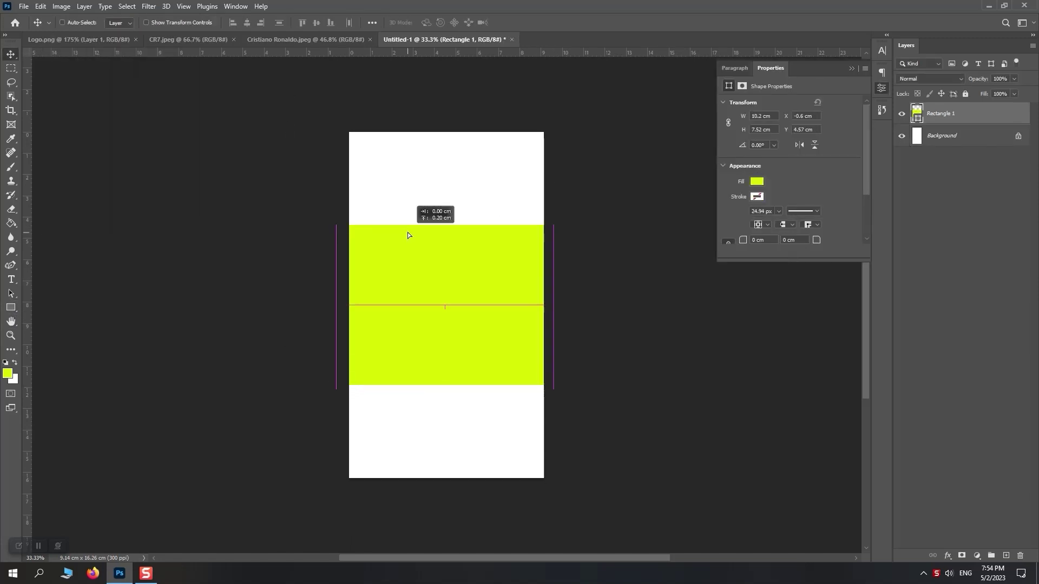
drag(398, 231, 399, 227)
Step: Skew the lime rectangle vertically by about 11.4° so its long edges slope down towards the right
key(ctrl+t)
right_click(438, 257)
click(458, 296)
drag(336, 306, 340, 272)
drag(553, 305, 554, 313)
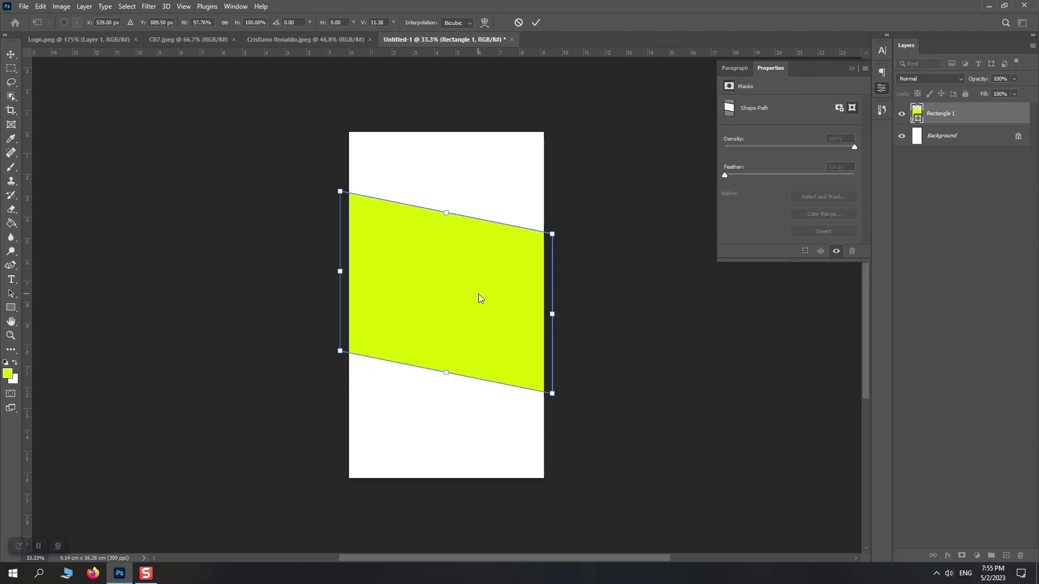
Step: Stretch the skewed rectangle's height to about 125% by extending its bottom and top edges
right_click(480, 295)
click(498, 316)
drag(446, 372, 446, 401)
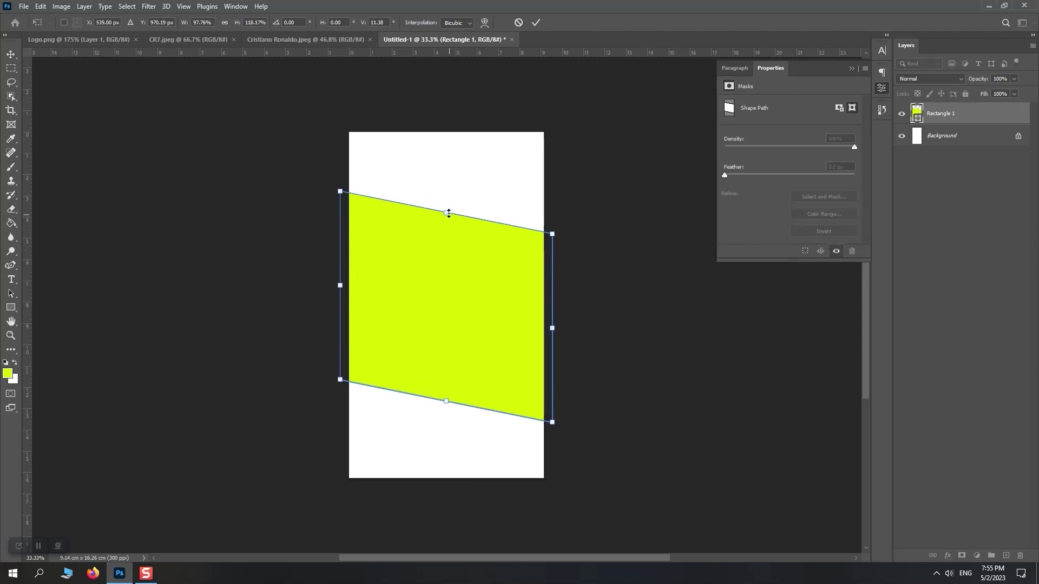
drag(446, 212, 450, 201)
Step: Reduce the rectangle's vertical skew to about 9.8° and apply the transform
right_click(402, 267)
click(459, 316)
drag(340, 286, 329, 291)
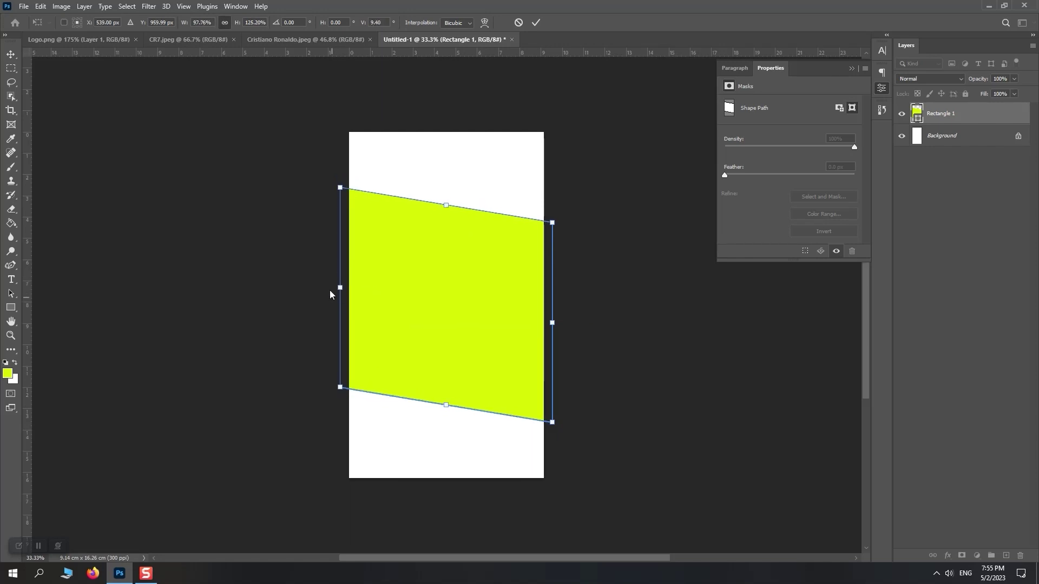
mouse_move(553, 326)
mouse_down()
mouse_move(551, 315)
mouse_move(553, 328)
mouse_up()
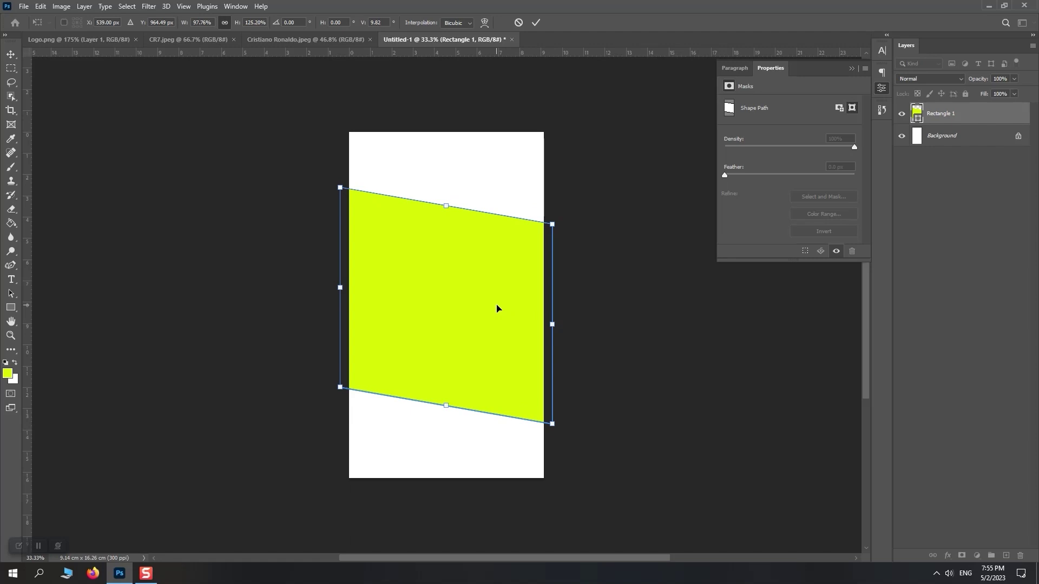
key(Return)
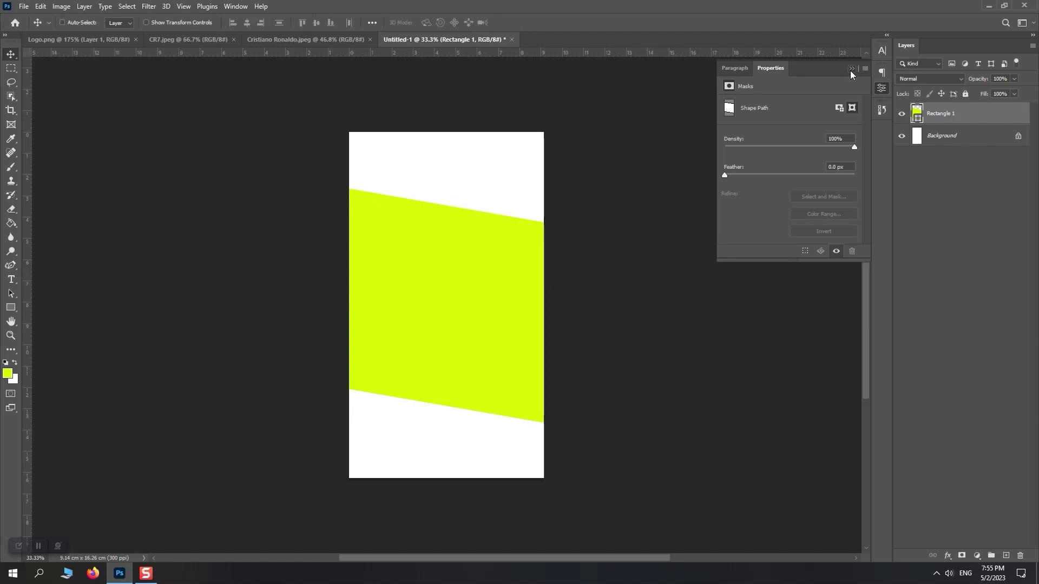
click(851, 68)
Step: Add a solid color fill layer in pale yellow f1ff72 directly above the Background layer
right_click(483, 241)
click(499, 247)
click(986, 135)
click(977, 555)
click(970, 362)
click(837, 237)
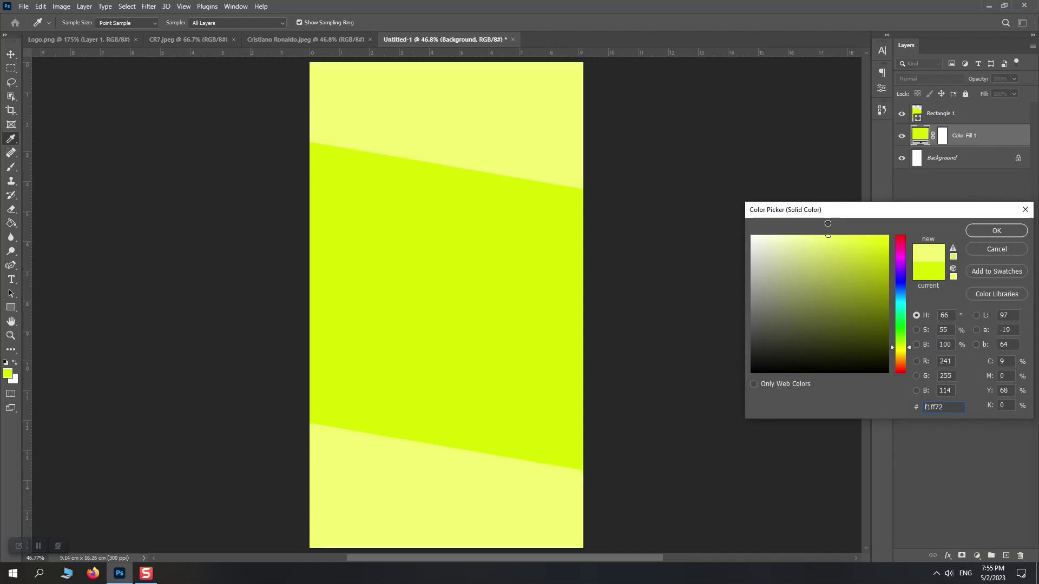
click(996, 230)
Step: In CR7.jpeg, unlock the Background layer and remove the background around the player
right_click(502, 231)
click(515, 237)
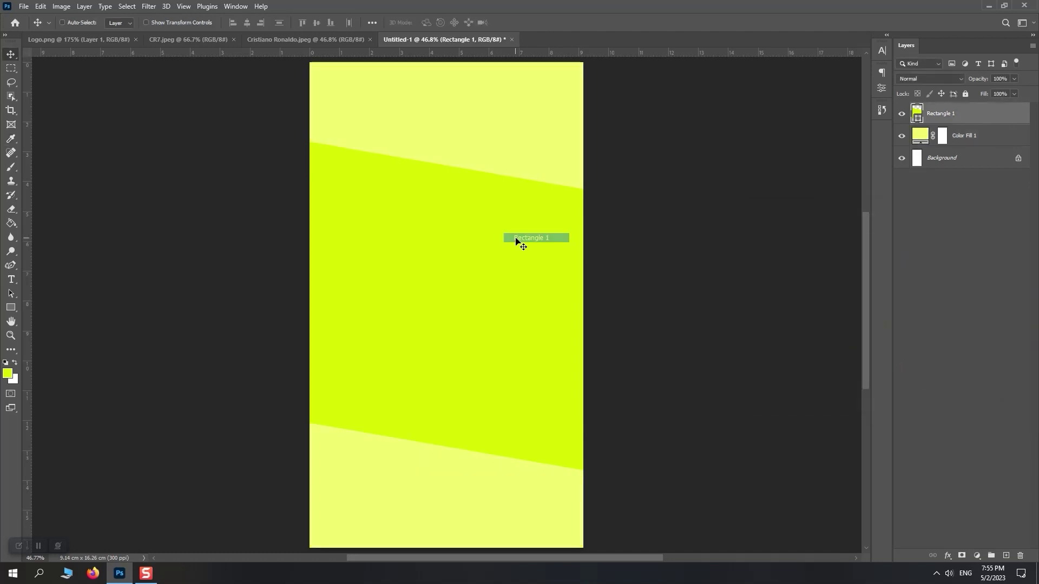
click(328, 40)
click(204, 40)
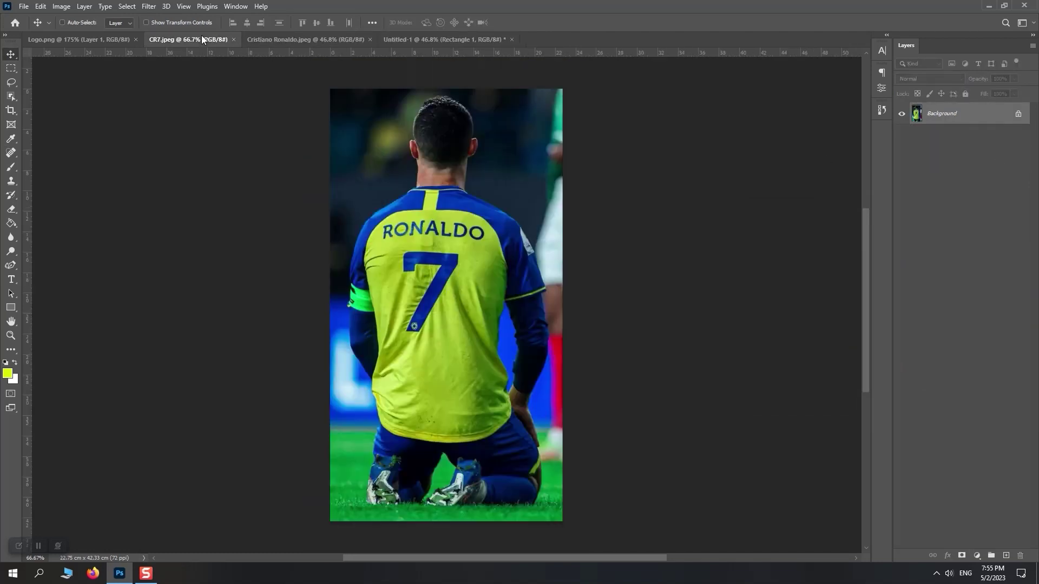
click(1024, 116)
click(882, 87)
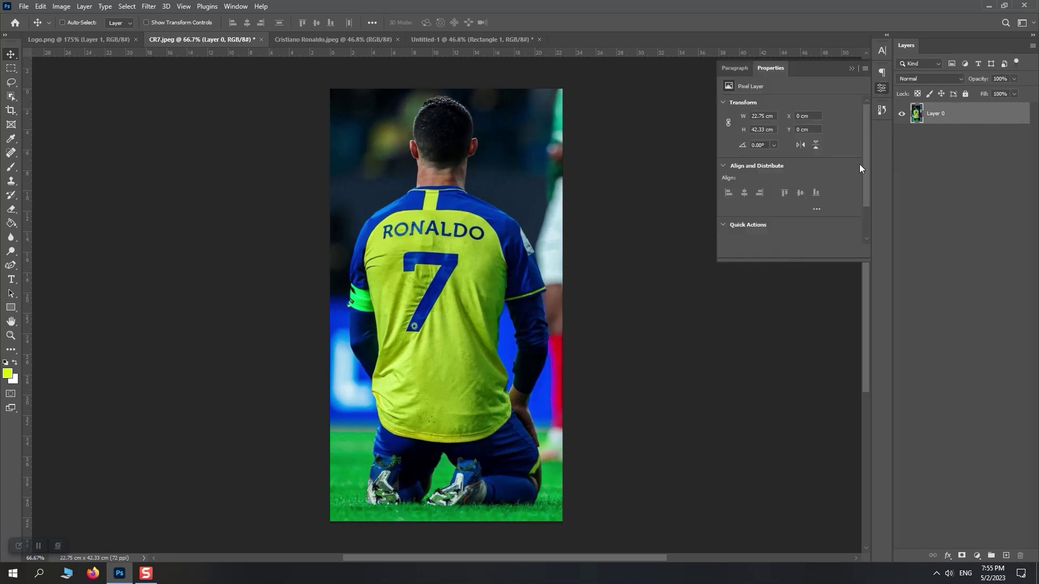
click(772, 199)
Step: Bring the player cutout into the Untitled-1 poster and position it over the lime band near the page's centre
drag(520, 193, 469, 267)
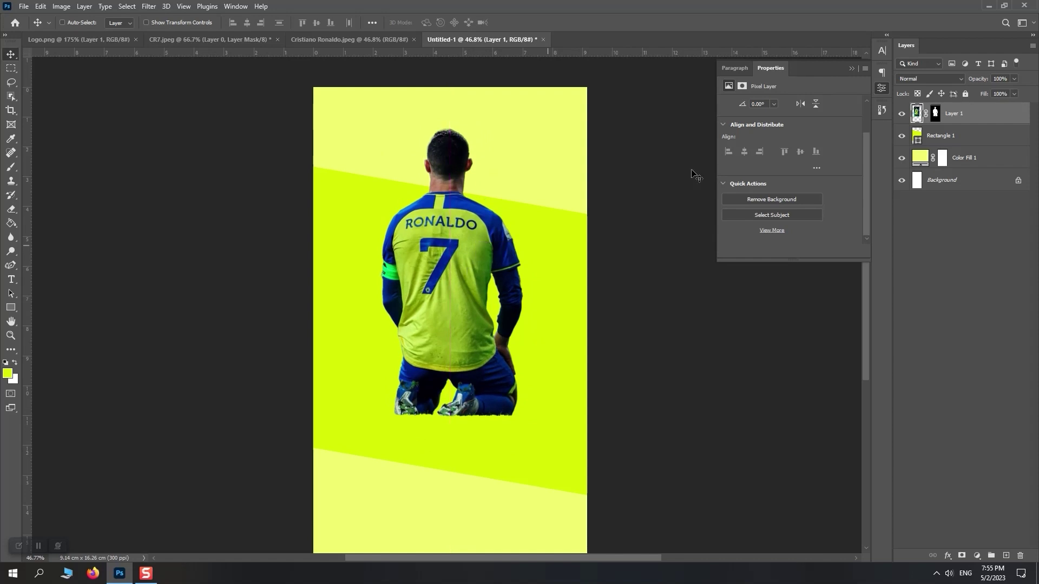
click(852, 68)
mouse_move(468, 147)
mouse_down()
mouse_move(469, 160)
mouse_move(509, 82)
mouse_move(487, 59)
mouse_move(461, 188)
mouse_move(471, 160)
mouse_up()
Step: Bring the Al Nassr crest from Logo.png into the poster and place it behind the player's head
click(86, 40)
drag(952, 115, 902, 139)
drag(446, 184, 515, 287)
key(z)
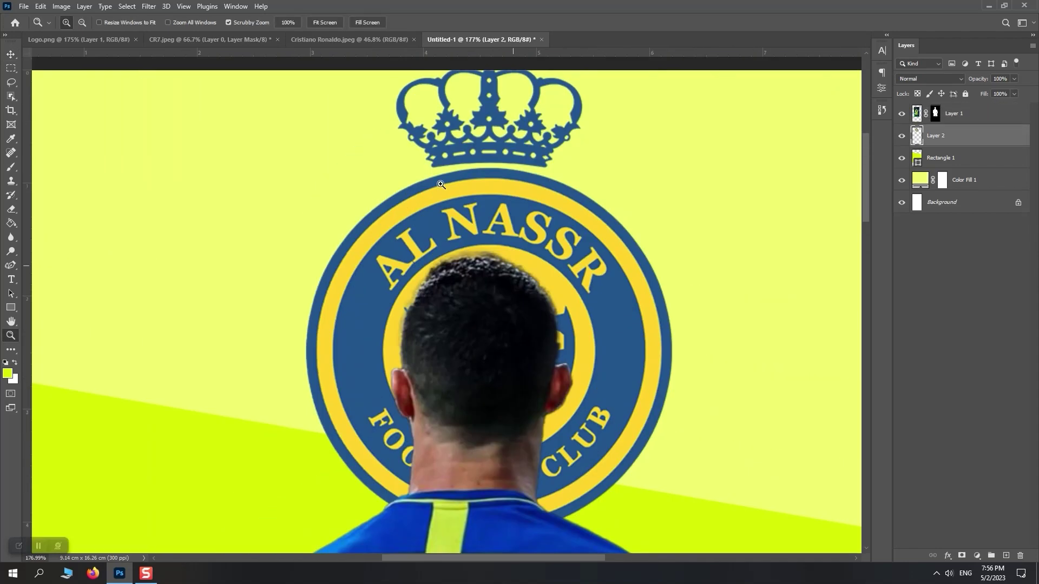
click(12, 57)
drag(523, 250, 515, 245)
right_click(515, 244)
click(533, 250)
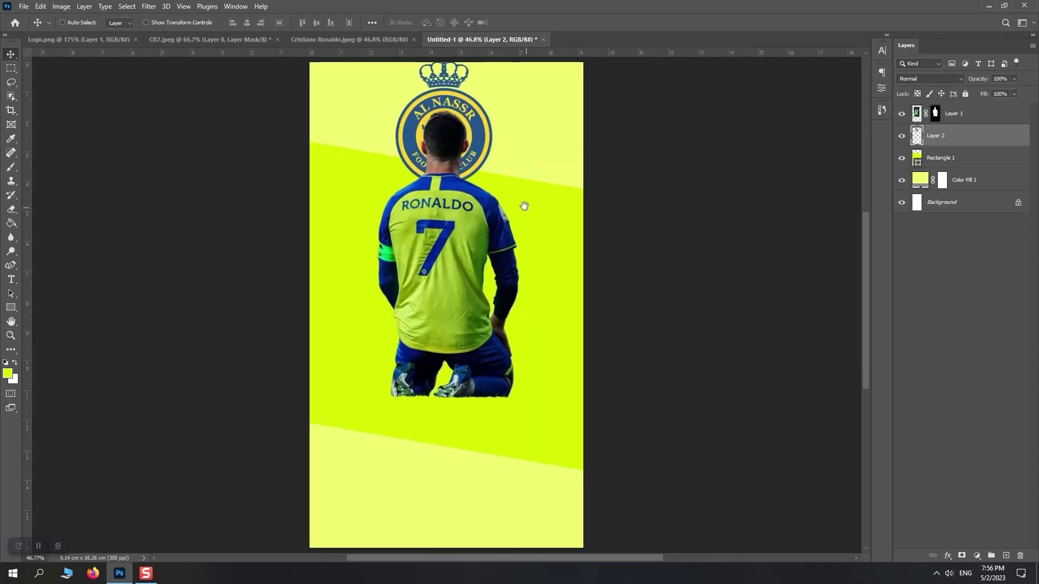
Step: Scale the player and crest layers down slightly together and centre them in the upper part of the poster
shift+click(960, 114)
drag(464, 184, 464, 206)
key(ctrl+t)
drag(530, 259, 513, 257)
drag(488, 257, 488, 240)
drag(513, 241, 522, 241)
key(Return)
drag(476, 266, 476, 257)
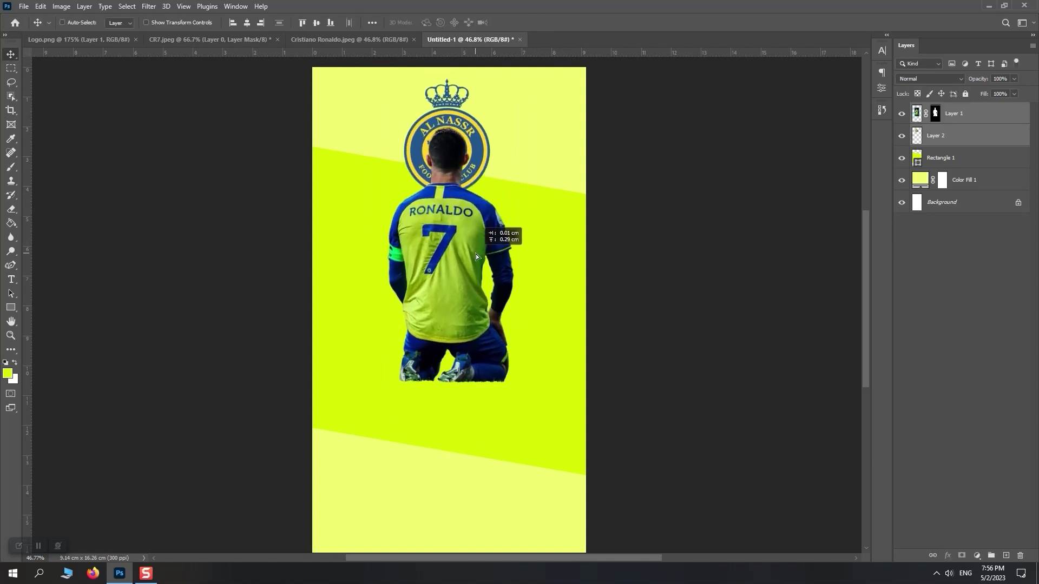
Step: Paint black on the player's layer mask with a large soft brush to fade out the legs and lower body
click(935, 113)
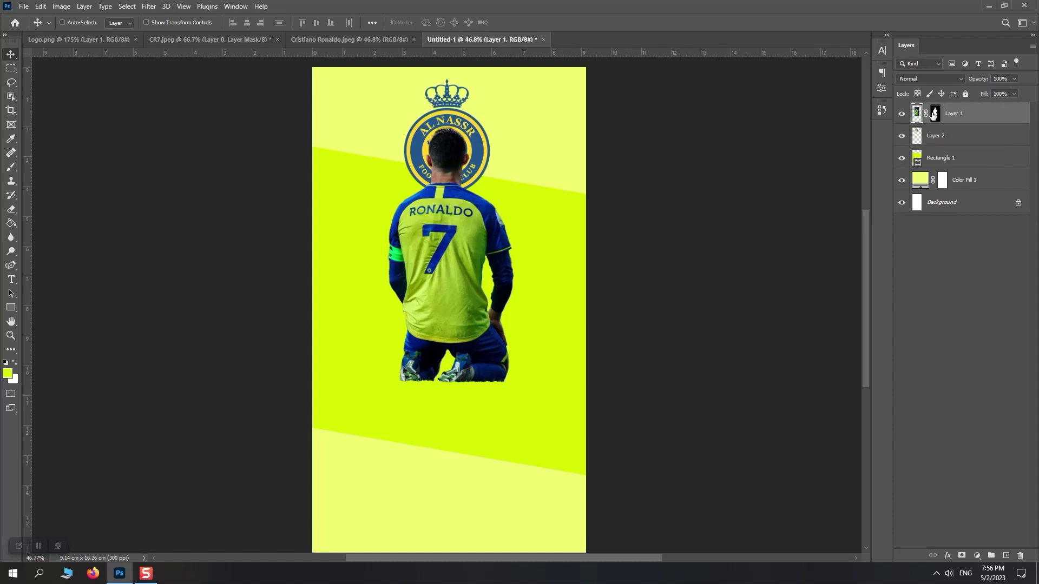
click(11, 167)
key(x)
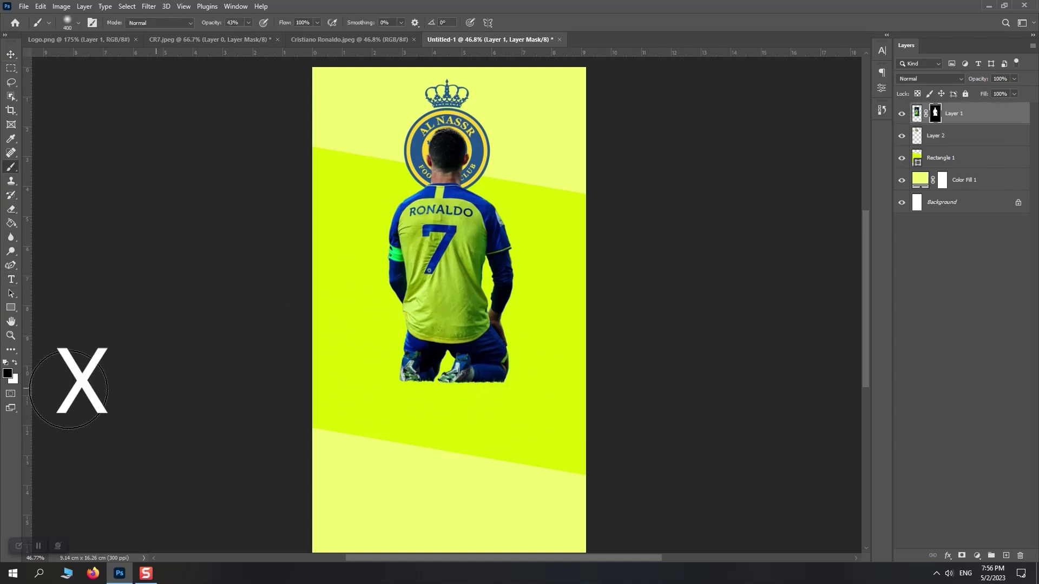
mouse_move(498, 397)
mouse_down()
mouse_move(396, 402)
mouse_move(437, 401)
mouse_move(342, 347)
mouse_move(343, 363)
mouse_move(431, 392)
mouse_up()
key(bracketright)
key(bracketright)
key(bracketright)
key(bracketright)
key(bracketright)
mouse_move(523, 422)
mouse_down()
mouse_move(502, 427)
mouse_move(374, 445)
mouse_up()
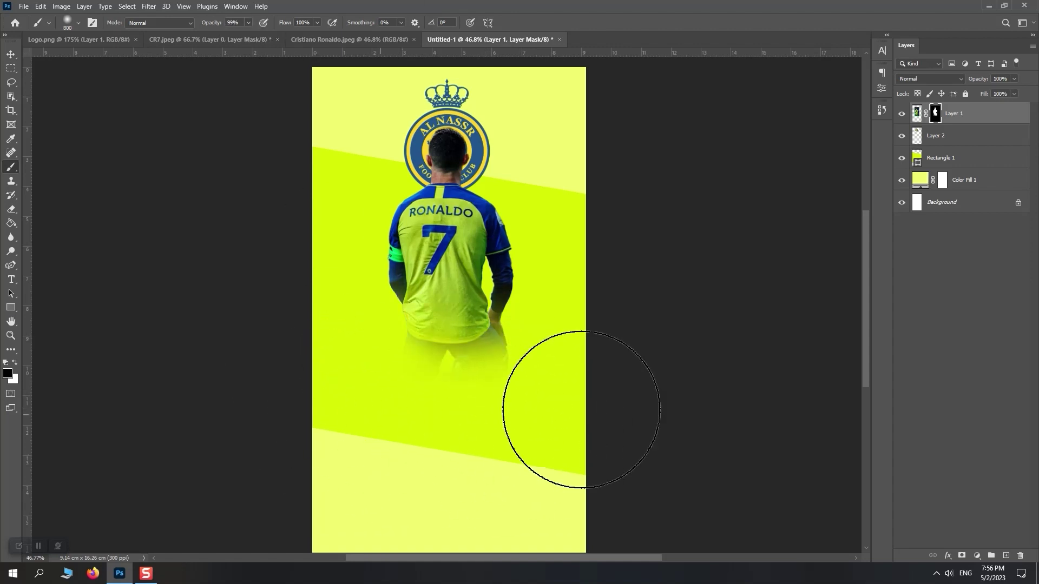
mouse_move(545, 425)
mouse_down()
mouse_move(260, 348)
mouse_move(583, 356)
mouse_up()
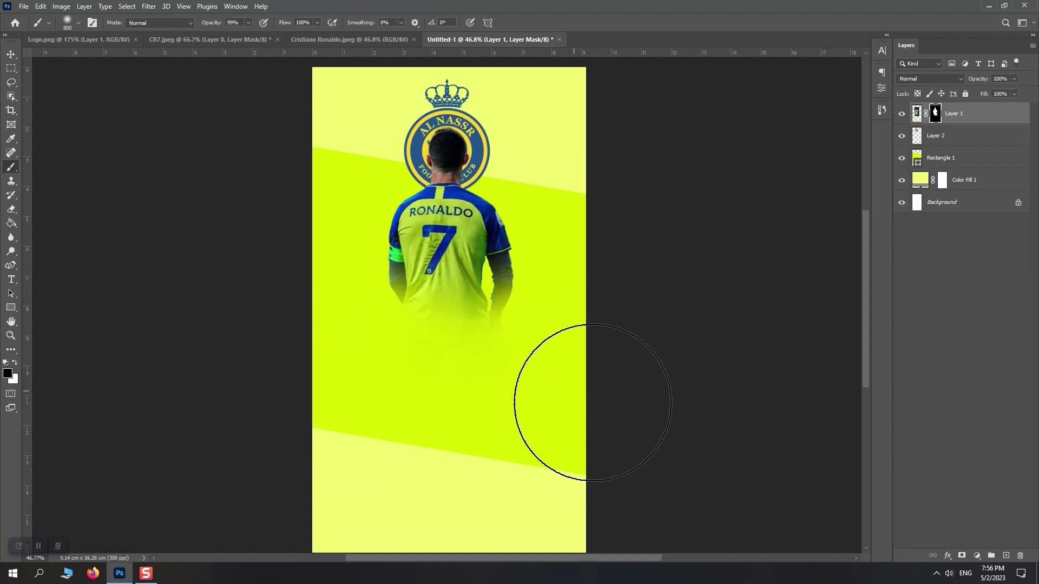
Step: Skew the lime rectangle again to give its top and bottom edges a slightly gentler slope
click(8, 54)
right_click(565, 280)
click(575, 285)
key(ctrl+t)
right_click(557, 297)
click(575, 347)
drag(598, 310, 598, 304)
key(Return)
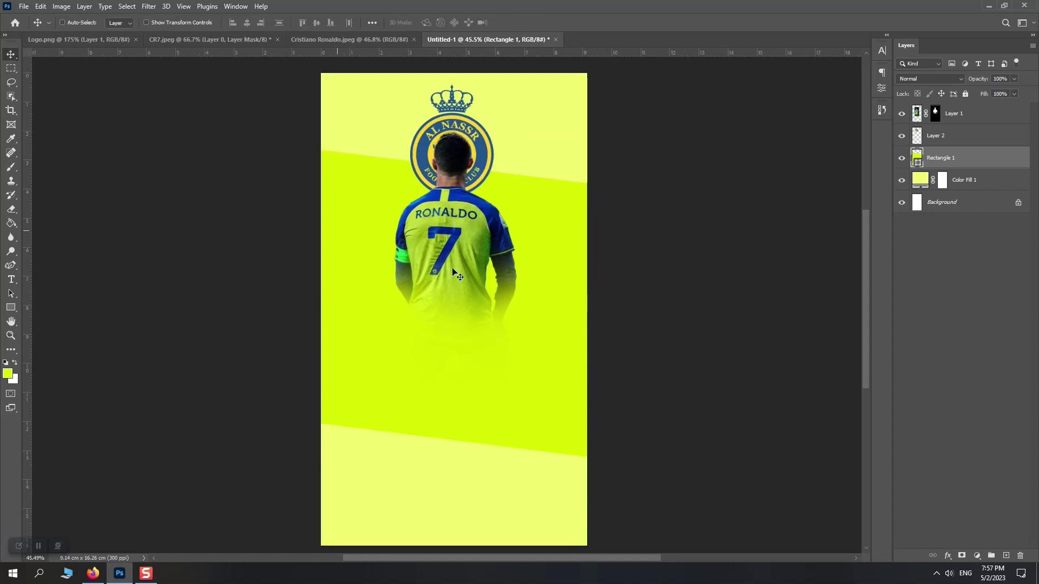
Step: Add the text RONALDO above the player layer, centred over the shirt, in white at 60 pt
key(t)
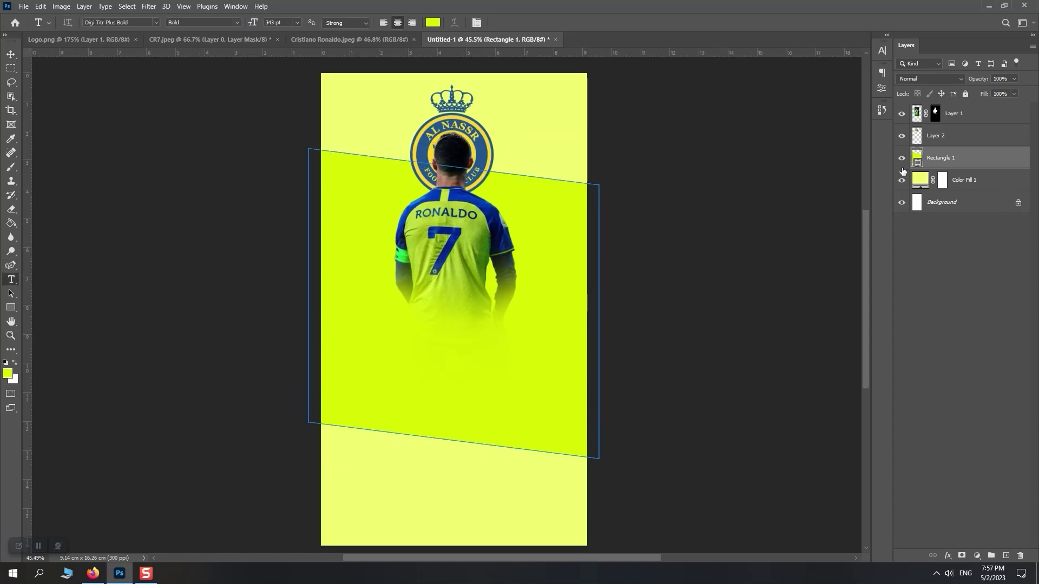
click(944, 139)
click(969, 120)
click(386, 231)
key(ctrl+v)
key(ctrl+a)
drag(248, 22, 94, 53)
drag(387, 227, 454, 227)
click(432, 22)
click(753, 237)
click(983, 233)
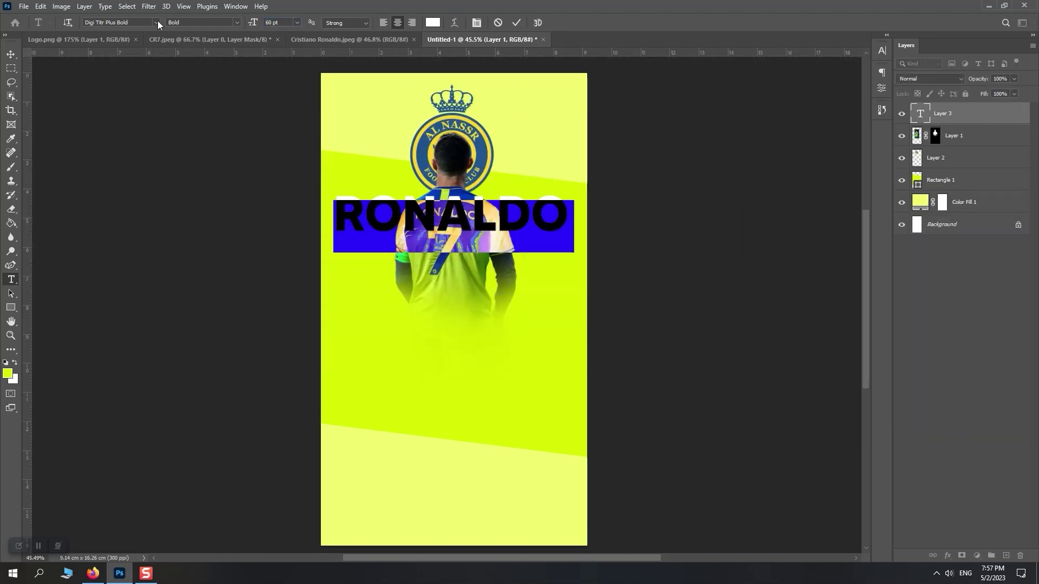
Step: Set the RONALDO text to Bebas Neue Pro in Bold Italic
click(156, 22)
click(134, 118)
click(237, 22)
click(211, 51)
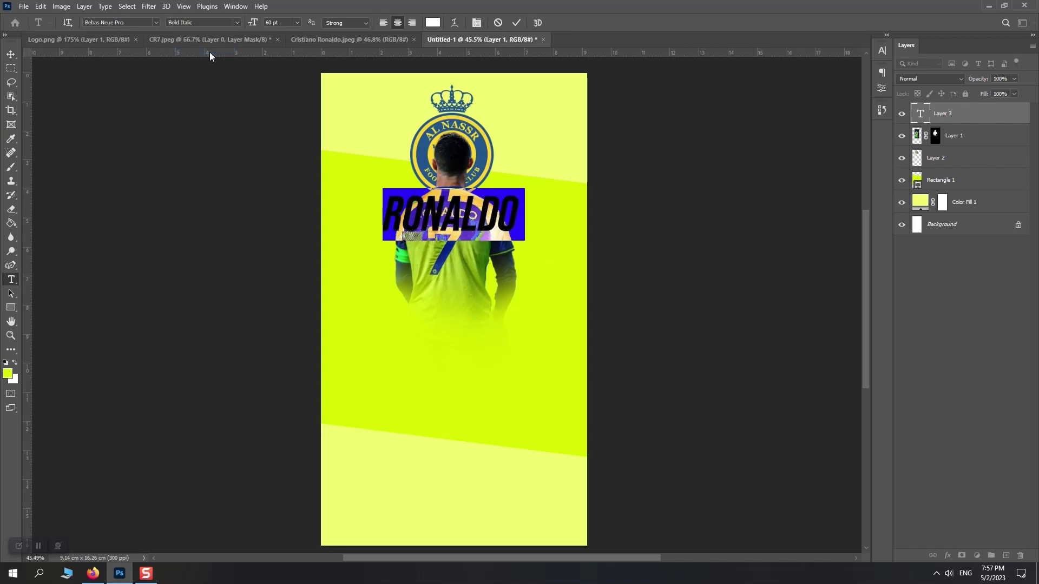
Step: Enlarge the RONALDO text to nearly the poster's width and centre it across the player's shoulders
click(10, 54)
drag(492, 215, 534, 222)
key(ctrl+t)
key(Return)
Step: Place a duplicate of the RONALDO text behind the player and set the front text's fill to 0%
key(ctrl+j)
drag(978, 121, 957, 167)
click(981, 118)
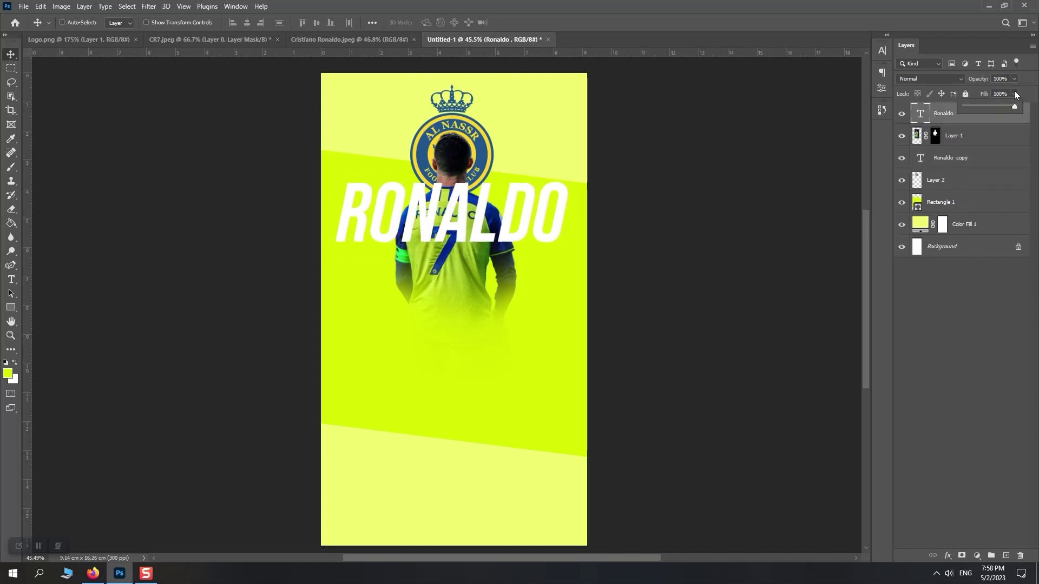
click(992, 117)
Step: Add a white outside stroke of 4 px to the front RONALDO text
double_click(974, 113)
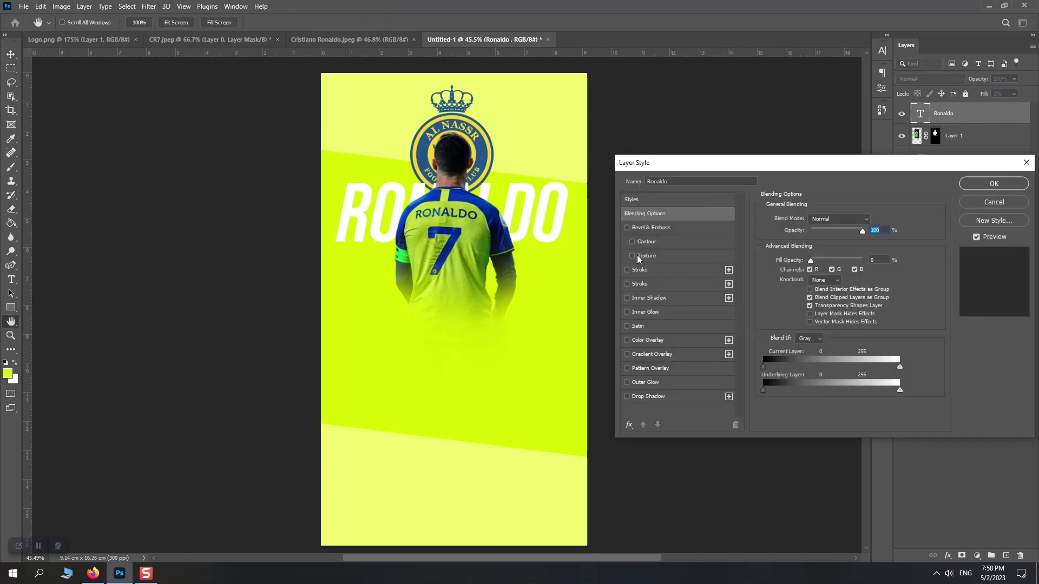
click(626, 270)
click(649, 269)
click(787, 296)
click(754, 236)
click(977, 231)
drag(806, 219, 800, 219)
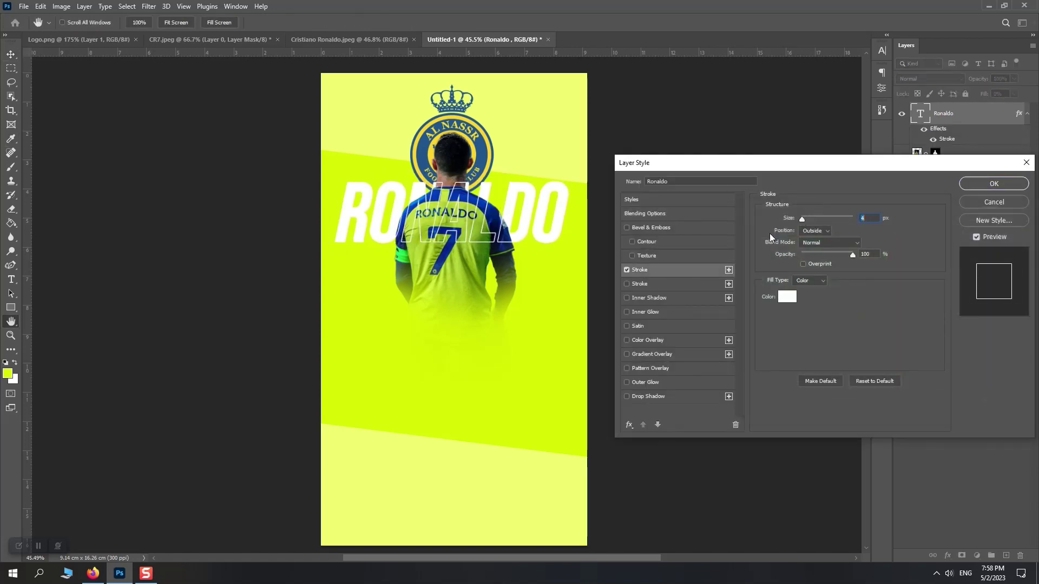
Step: Adjust the front text's stroke color in the color picker and apply the layer style
click(786, 297)
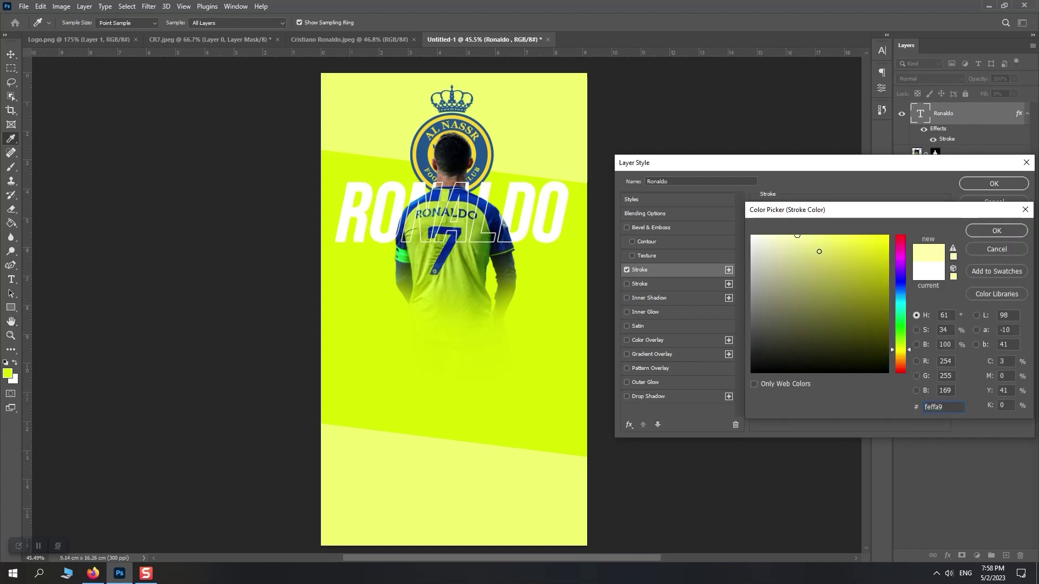
click(976, 230)
click(976, 183)
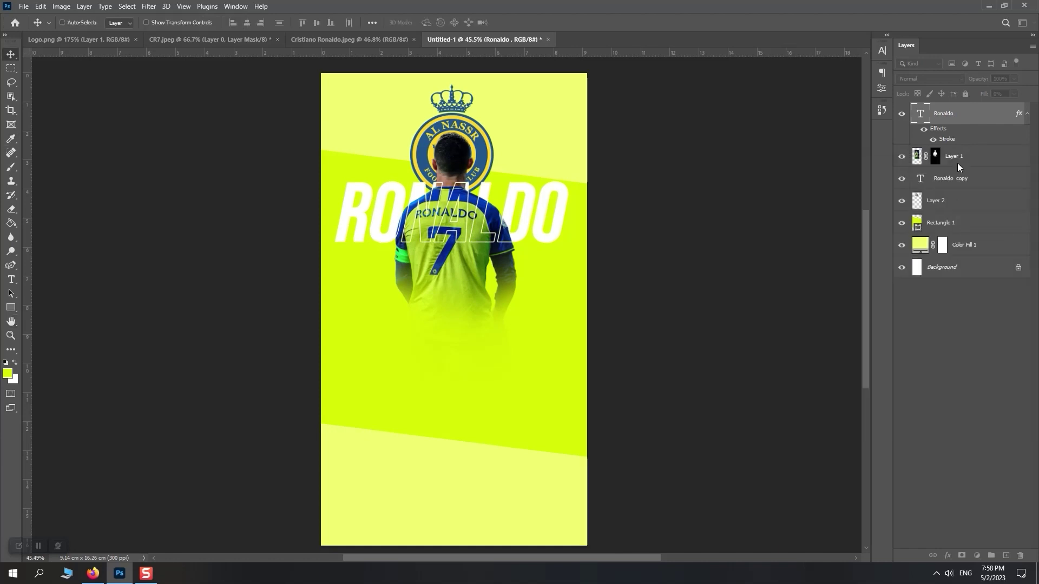
Step: Duplicate the outlined and solid RONALDO texts as a second line below the first, with the solid copy behind the player
ctrl+click(954, 185)
key(ctrl+j)
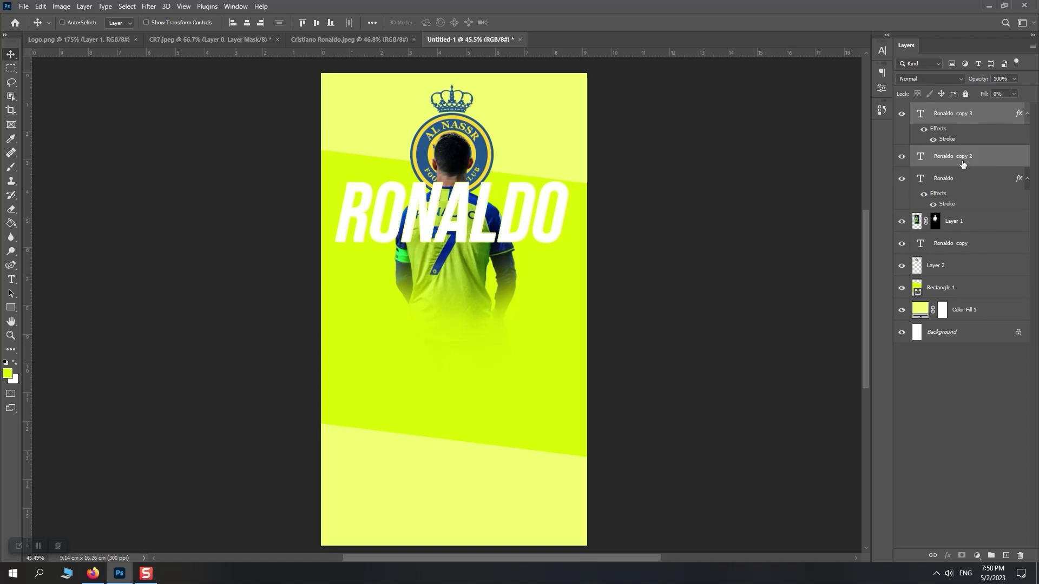
click(969, 163)
click(979, 182)
click(987, 152)
key(ctrl+bracketleft)
key(ctrl+bracketleft)
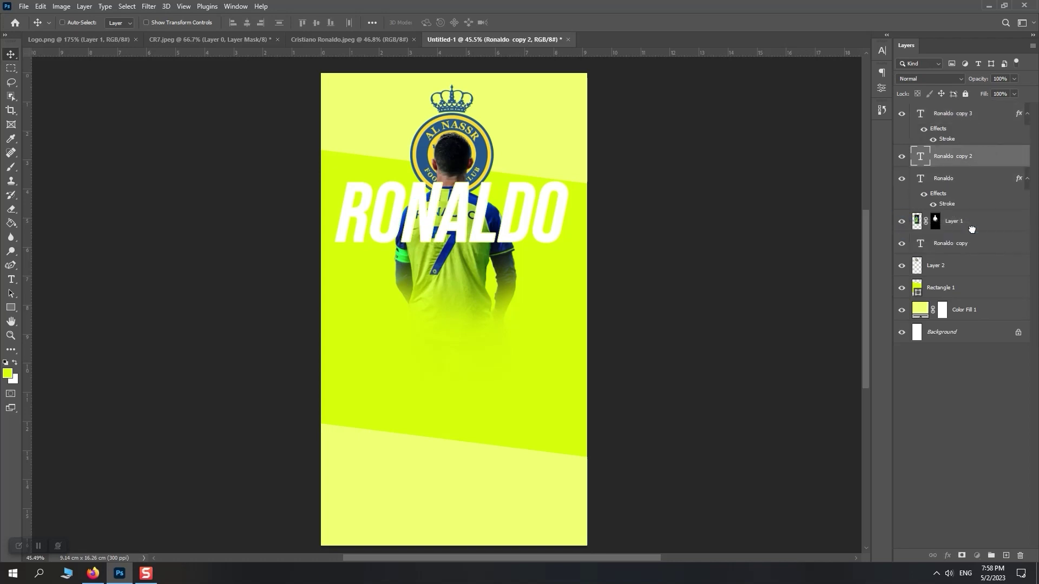
ctrl+click(966, 158)
drag(574, 240, 566, 308)
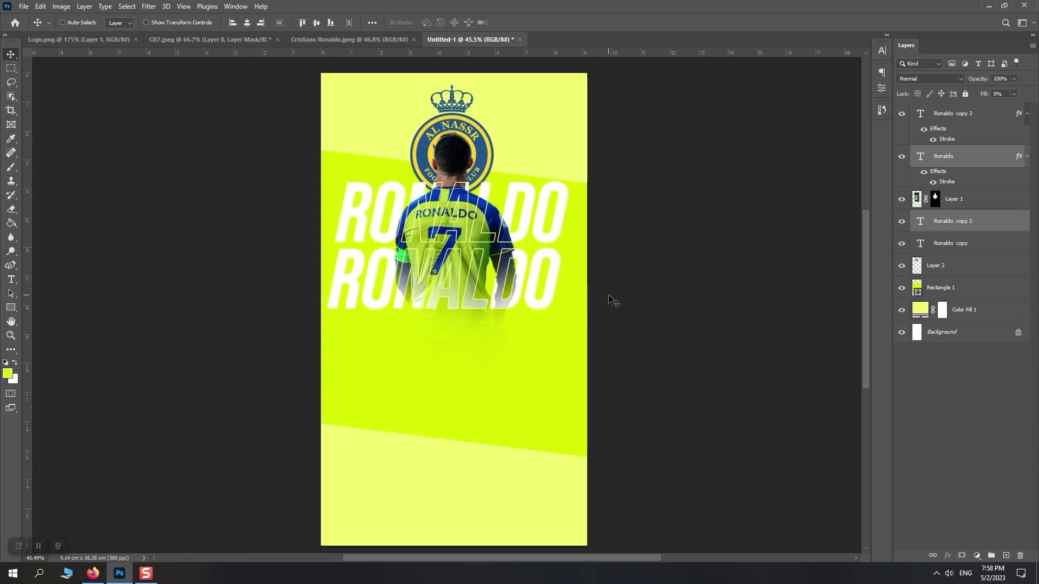
Step: Duplicate the second RONALDO pair as a third line beneath it, moving that line's solid text behind the player
key(ctrl+j)
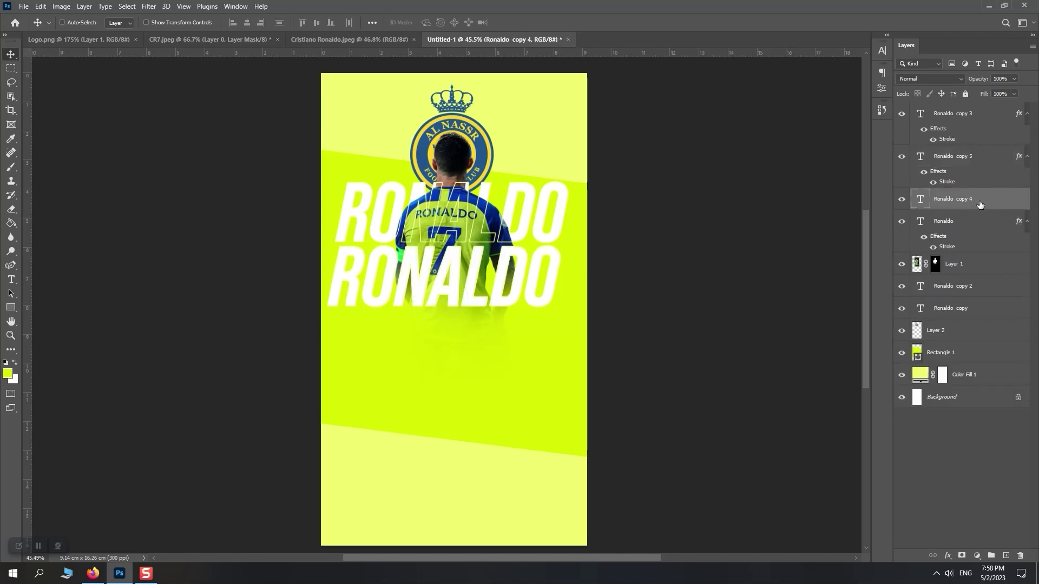
ctrl+click(974, 163)
drag(517, 291, 523, 360)
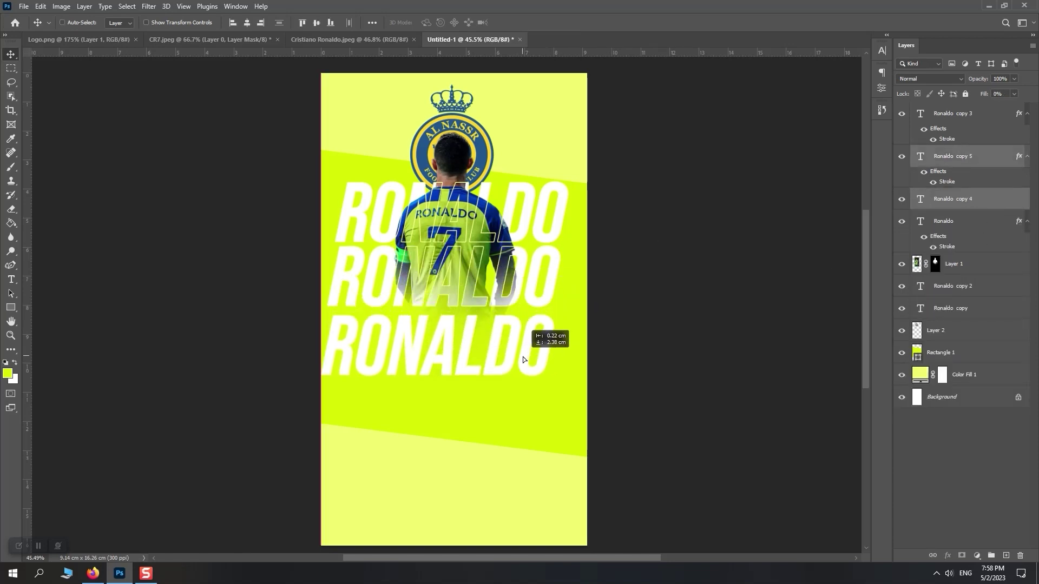
click(968, 199)
drag(986, 208, 947, 273)
Step: Rasterize all six RONALDO text layers together
ctrl+click(960, 287)
ctrl+click(961, 307)
ctrl+click(963, 198)
ctrl+click(968, 155)
ctrl+click(969, 119)
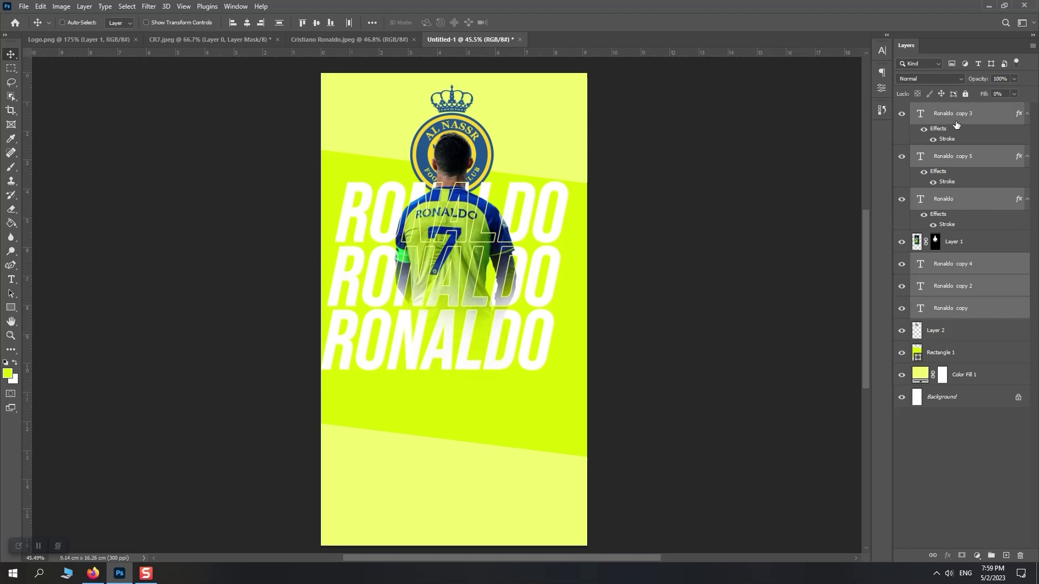
right_click(957, 133)
click(830, 247)
key(ctrl+t)
right_click(369, 273)
click(392, 320)
drag(322, 277, 325, 250)
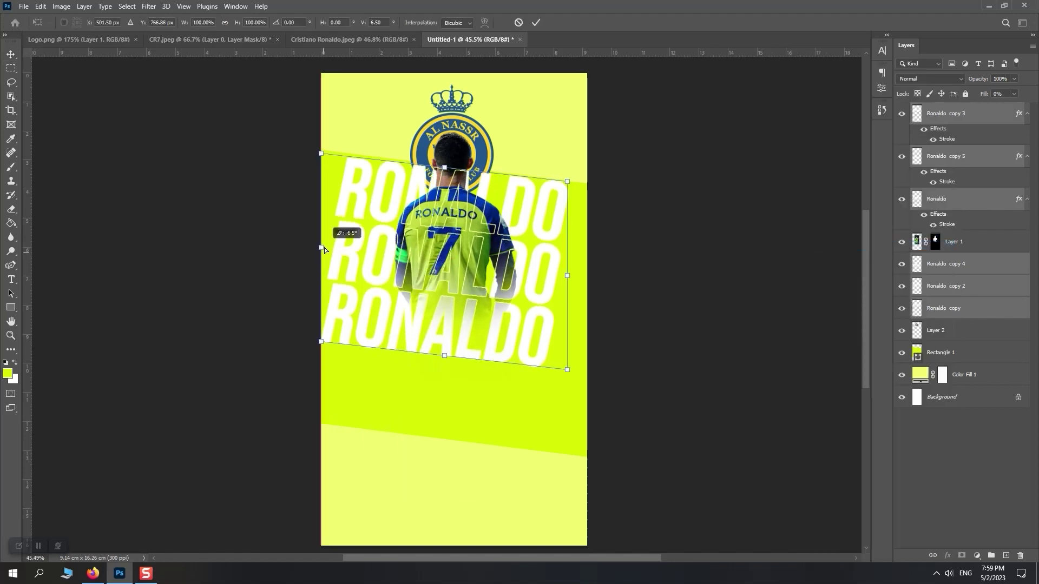
drag(570, 275, 568, 283)
drag(447, 359, 478, 360)
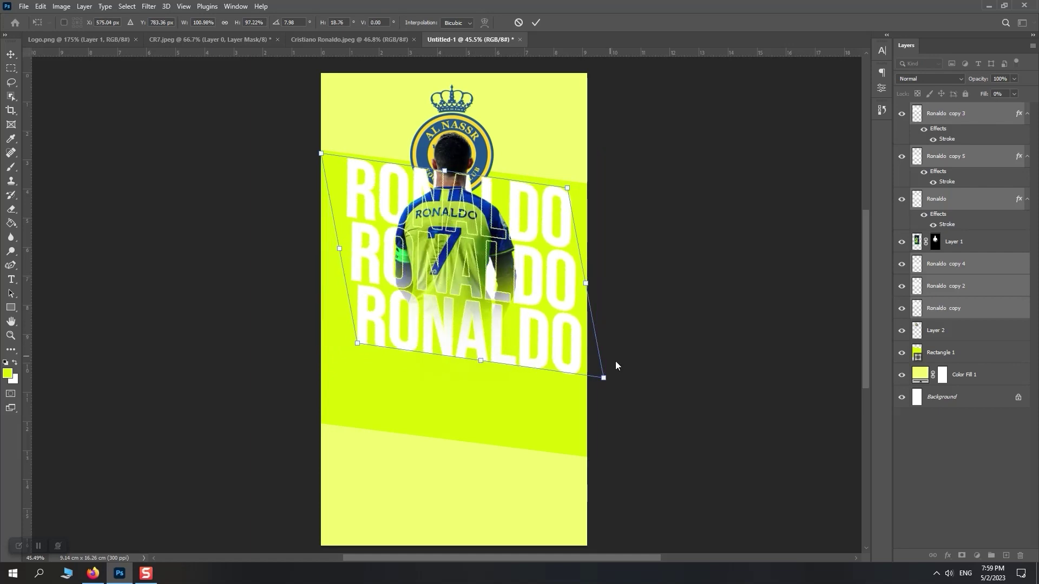
right_click(533, 301)
click(560, 323)
drag(604, 378, 584, 362)
drag(522, 312, 510, 309)
drag(561, 349, 575, 359)
right_click(471, 352)
click(489, 371)
drag(470, 353, 472, 352)
drag(433, 176, 436, 174)
drag(331, 241, 334, 249)
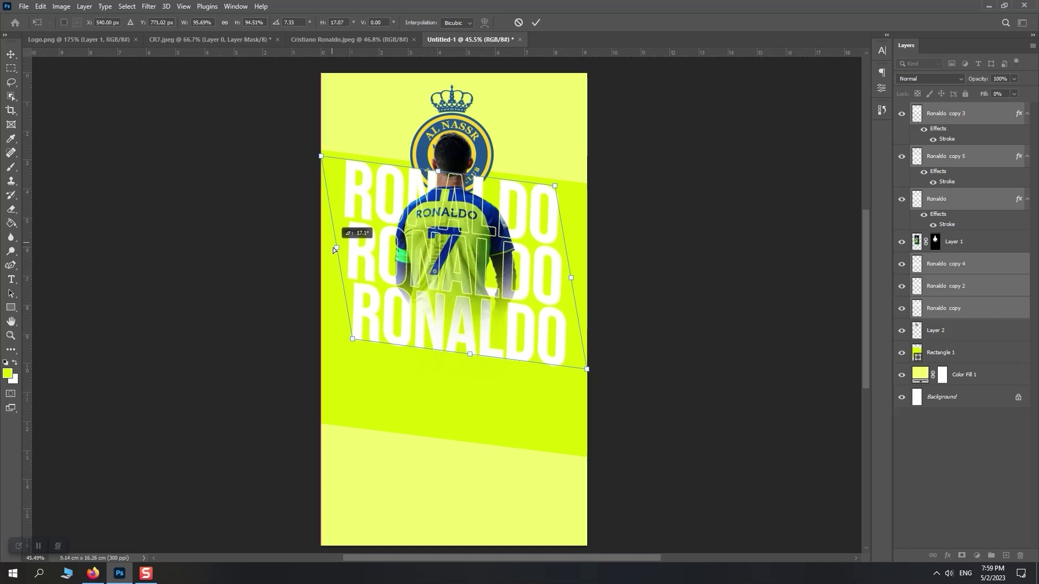
key(Escape)
Step: Skew the six RONALDO text layers together to follow the lime band's slope and reposition them over the band
key(ctrl+t)
right_click(432, 244)
click(461, 293)
mouse_move(455, 159)
mouse_down()
mouse_move(439, 154)
mouse_move(451, 158)
mouse_up()
drag(340, 263, 338, 266)
drag(451, 362, 482, 325)
key(Return)
drag(548, 287, 517, 293)
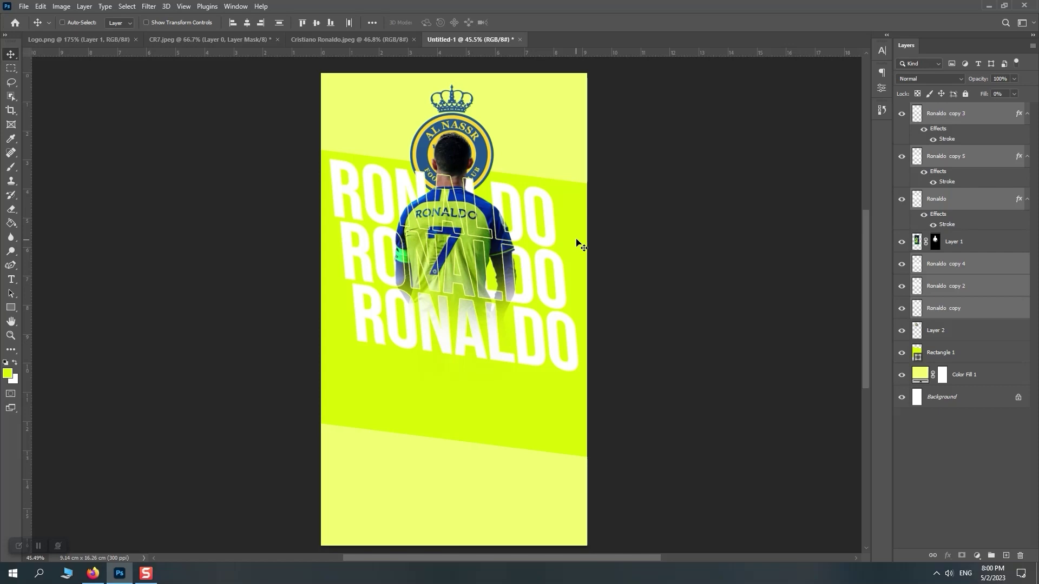
Step: In the Cristiano Ronaldo.jpeg document, unlock the background layer and remove the photo's background
right_click(489, 223)
click(504, 229)
key(z)
drag(522, 277, 469, 249)
click(349, 39)
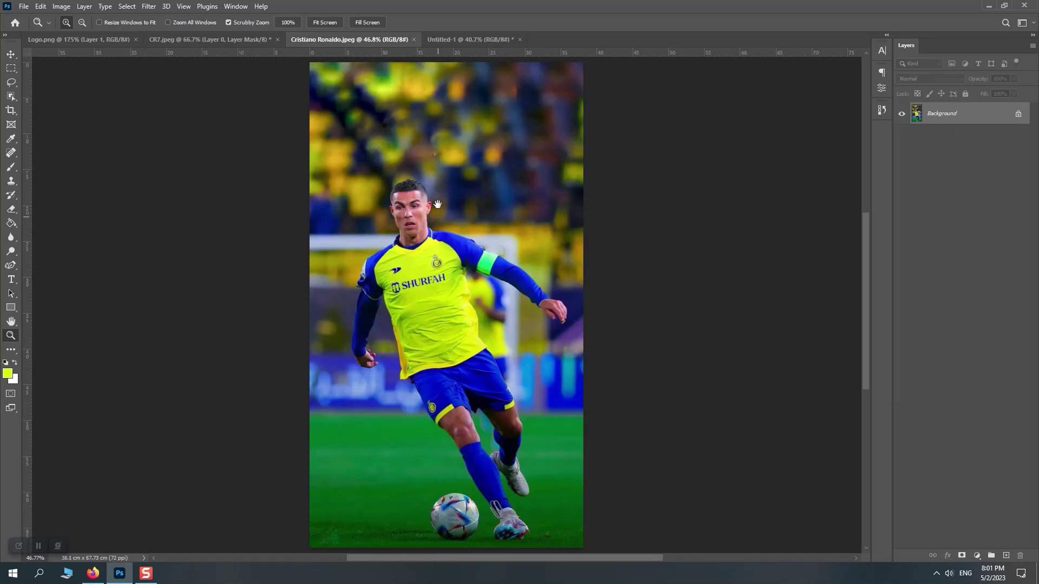
drag(437, 207, 439, 187)
click(881, 87)
click(1017, 114)
drag(868, 124, 868, 169)
click(780, 204)
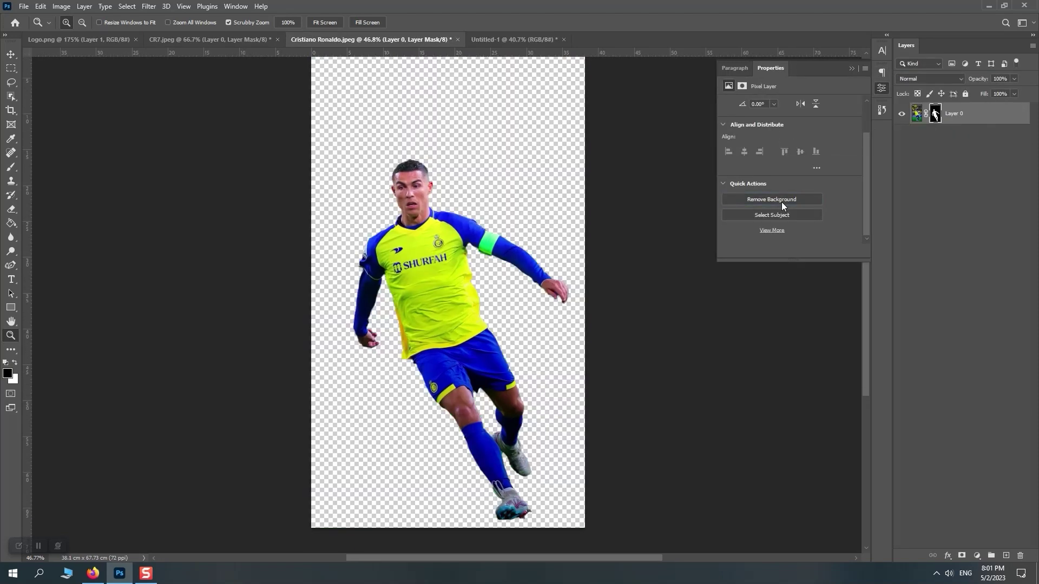
click(851, 68)
Step: Restore the football beside the player's foot by painting white on the layer mask with a hard round brush
drag(438, 440, 480, 433)
key(b)
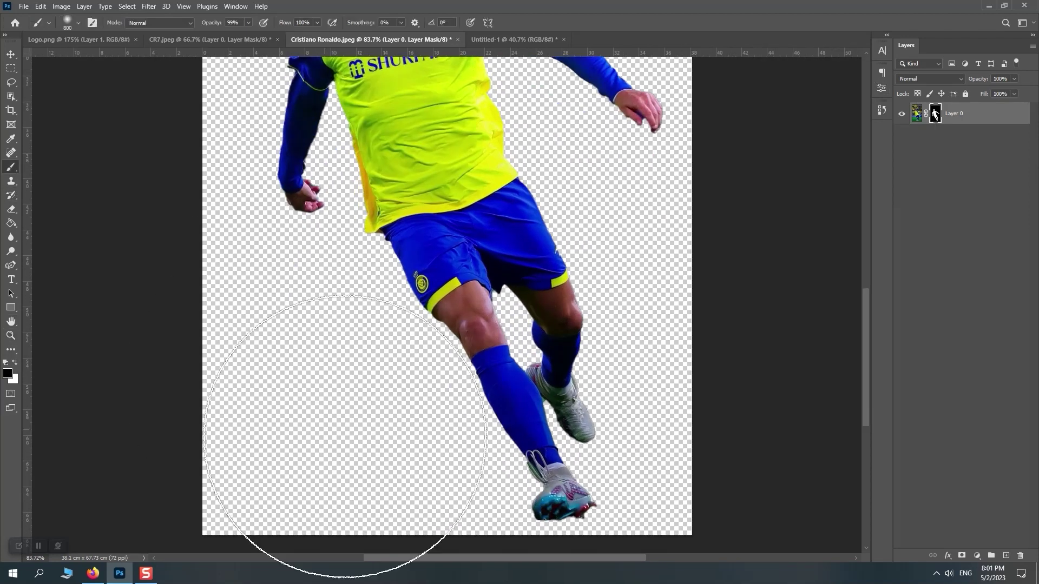
key(x)
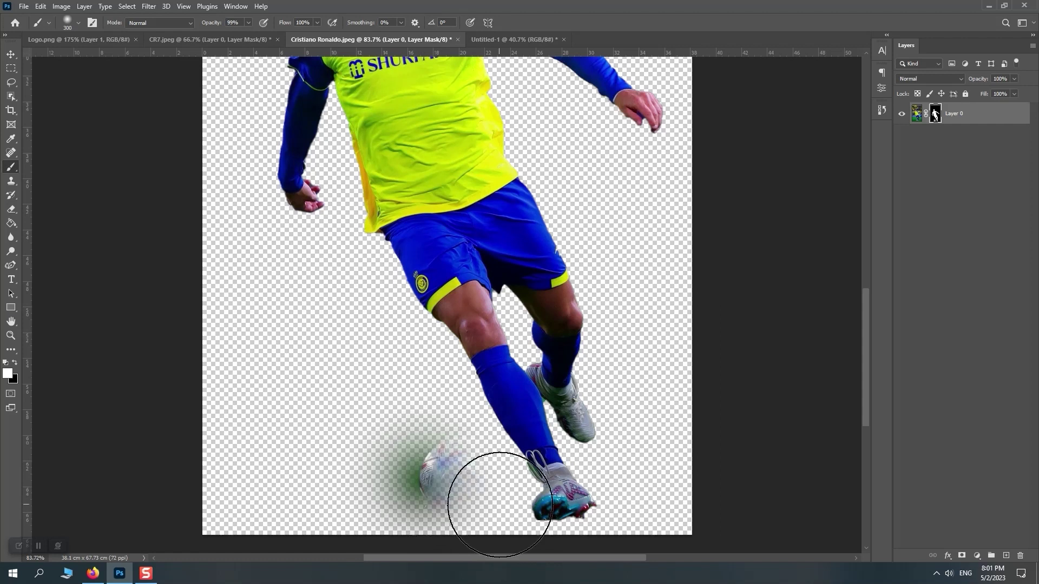
right_click(440, 490)
key(Return)
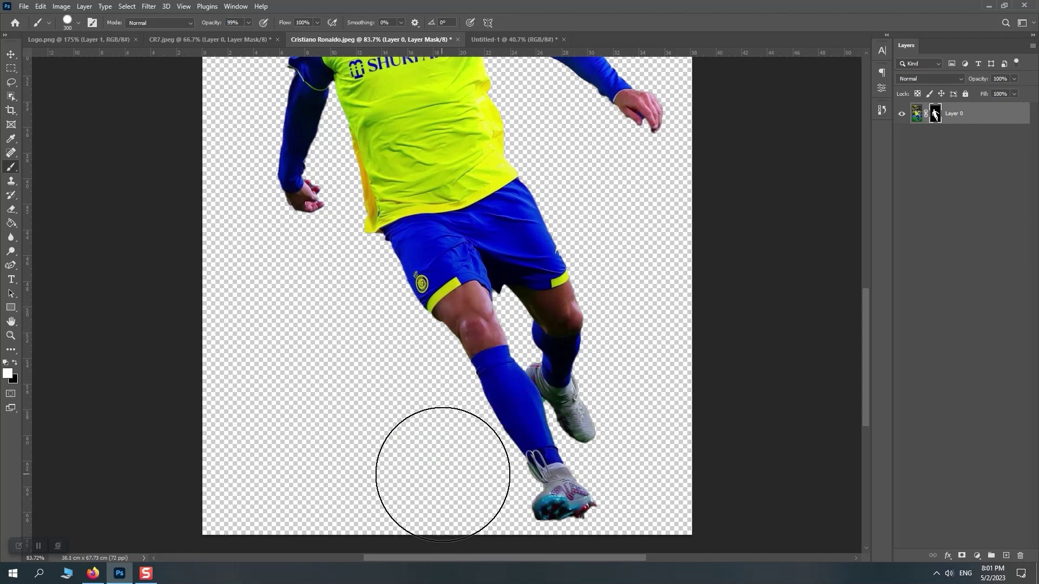
click(447, 475)
key(z)
drag(462, 492, 503, 490)
drag(476, 460, 503, 374)
key(ctrl+z)
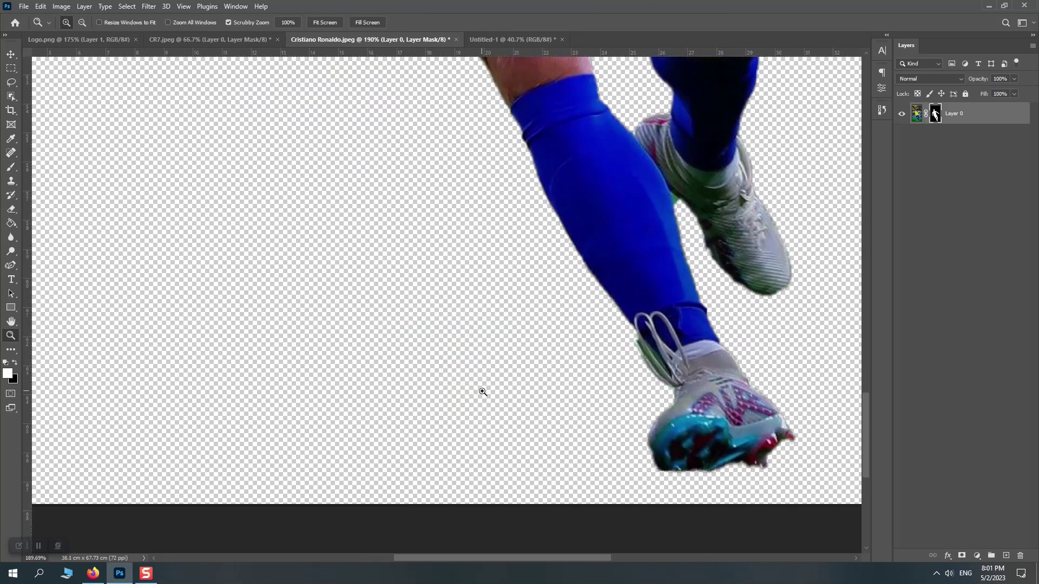
key(b)
click(487, 390)
key(ctrl+0)
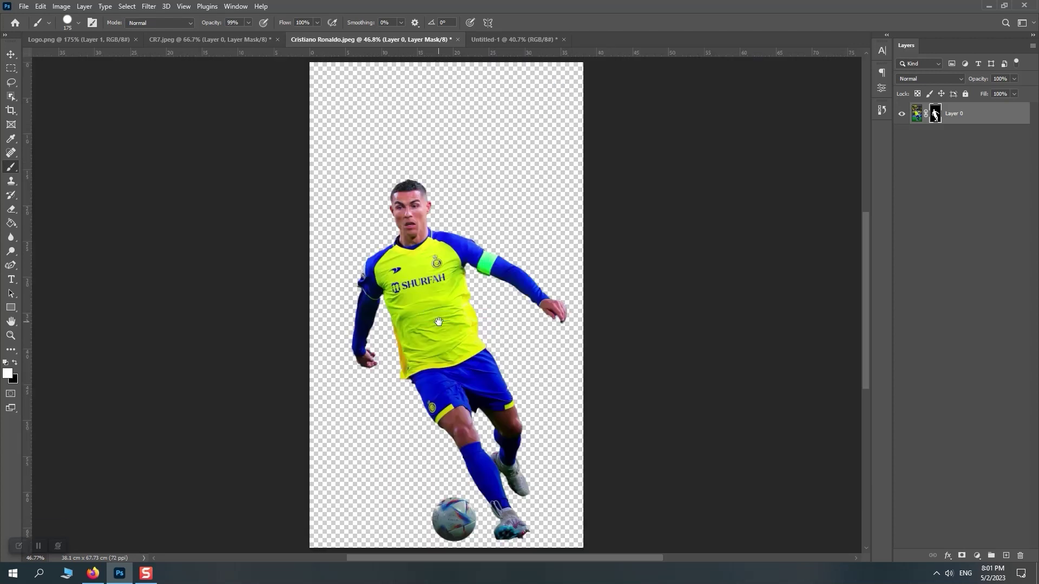
Step: Bring the masked running player into the Untitled-1 poster, scale him down and place him in front of the back-view player
key(v)
drag(381, 89, 455, 316)
key(ctrl+t)
drag(547, 313, 524, 308)
key(Return)
drag(440, 353, 433, 357)
Step: Reorder Layer 3 with the running player to sit directly above the outlined Ronaldo layer and below Ronaldo copy 5
drag(968, 132, 963, 251)
key(z)
drag(414, 288, 431, 203)
mouse_move(963, 247)
mouse_down()
mouse_move(966, 296)
mouse_move(984, 263)
mouse_move(974, 238)
mouse_move(962, 246)
mouse_up()
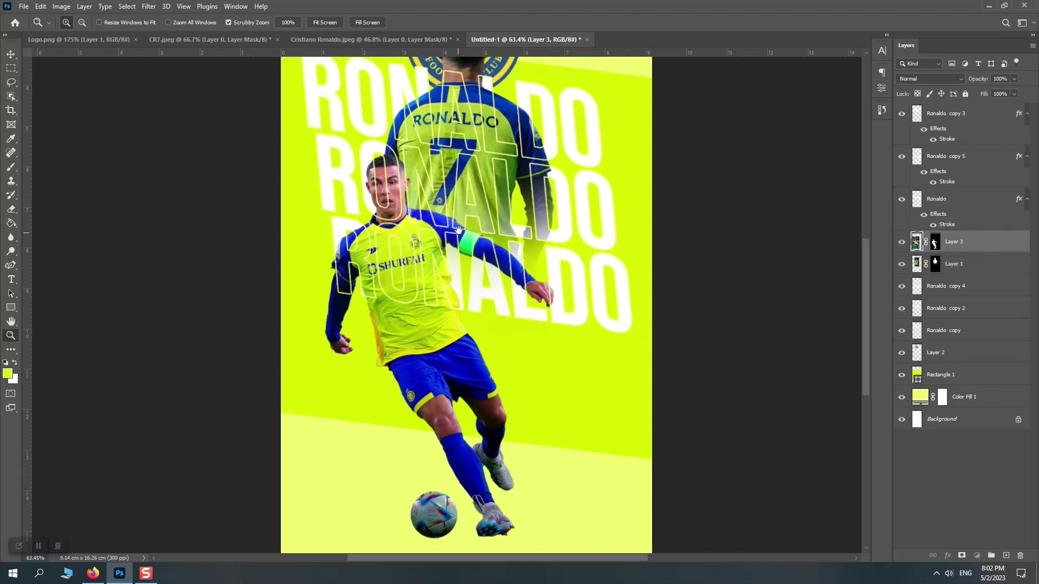
click(902, 199)
click(902, 198)
drag(974, 239, 968, 196)
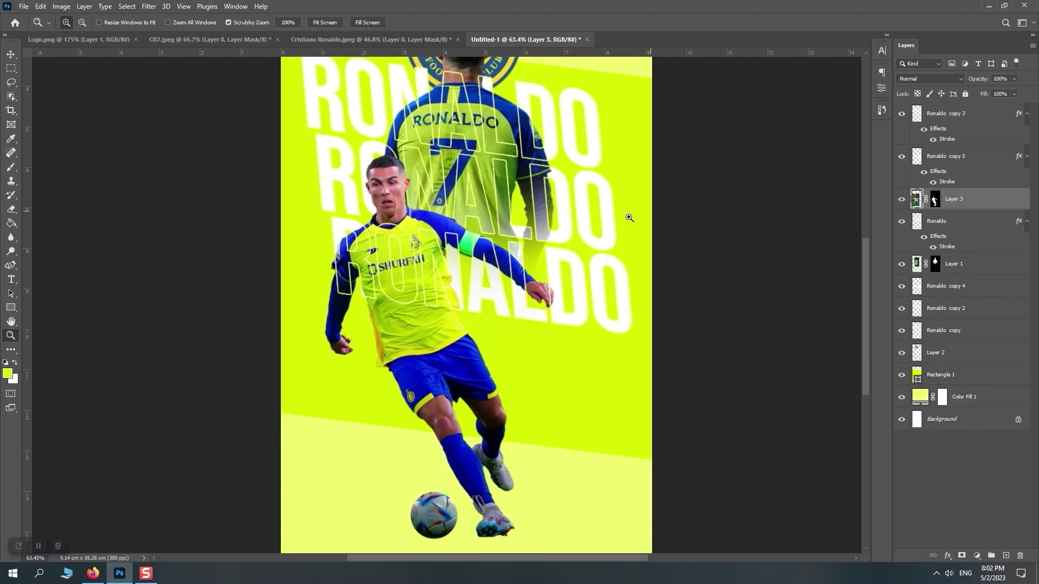
Step: Adjust the running player's size and position on the poster with a free transform
mouse_move(461, 227)
mouse_down()
mouse_move(453, 194)
mouse_move(439, 220)
mouse_move(450, 222)
mouse_up()
key(ctrl+0)
key(ctrl+t)
drag(515, 296, 527, 296)
drag(468, 327, 469, 320)
key(Return)
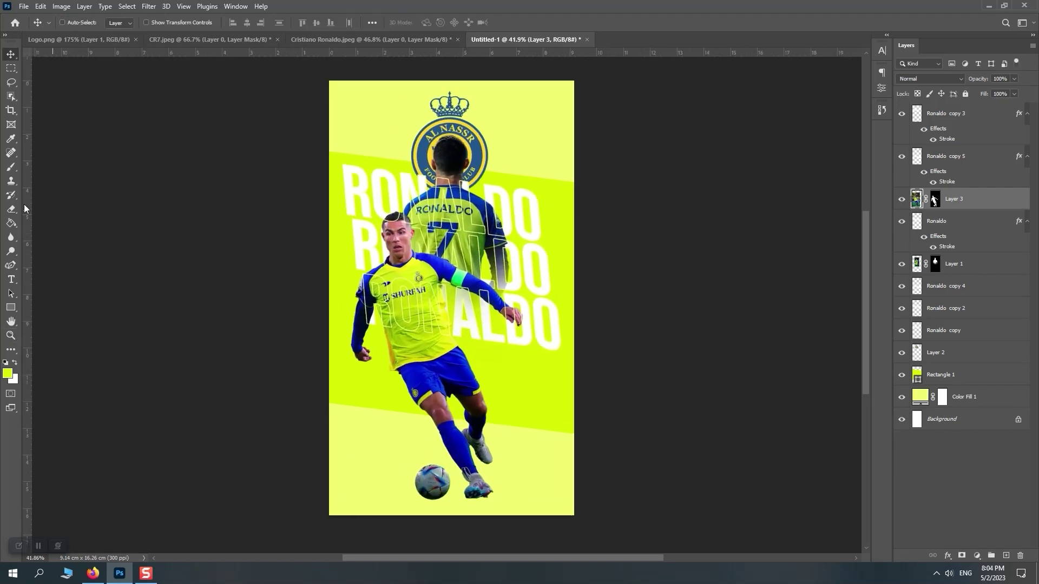
Step: On a new layer beneath the running player, paint a black ground shadow using a flattened soft round brush at a 2° angle
key(b)
key(ctrl+shift+alt+n)
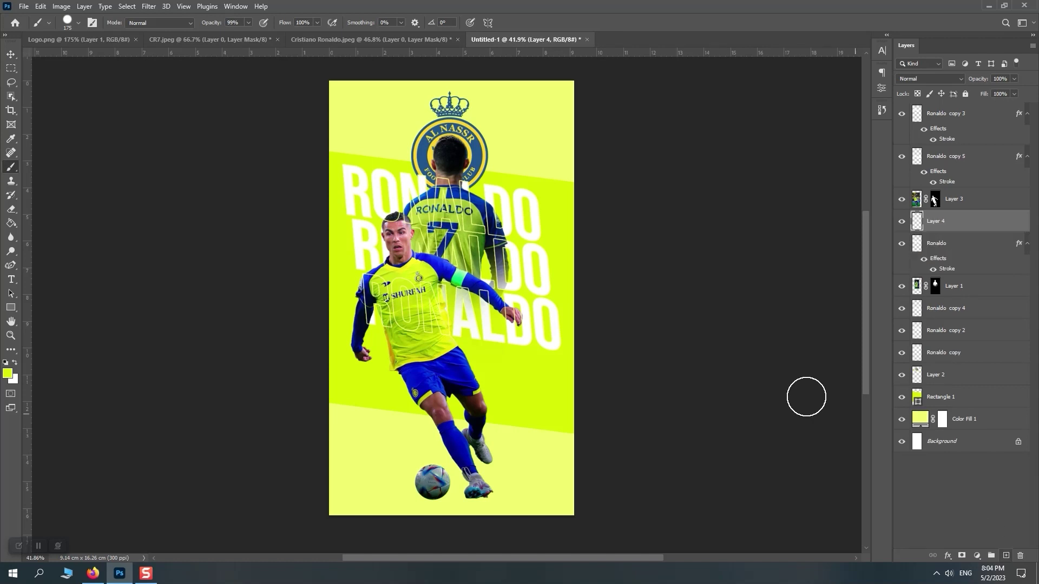
drag(456, 481, 459, 423)
right_click(450, 415)
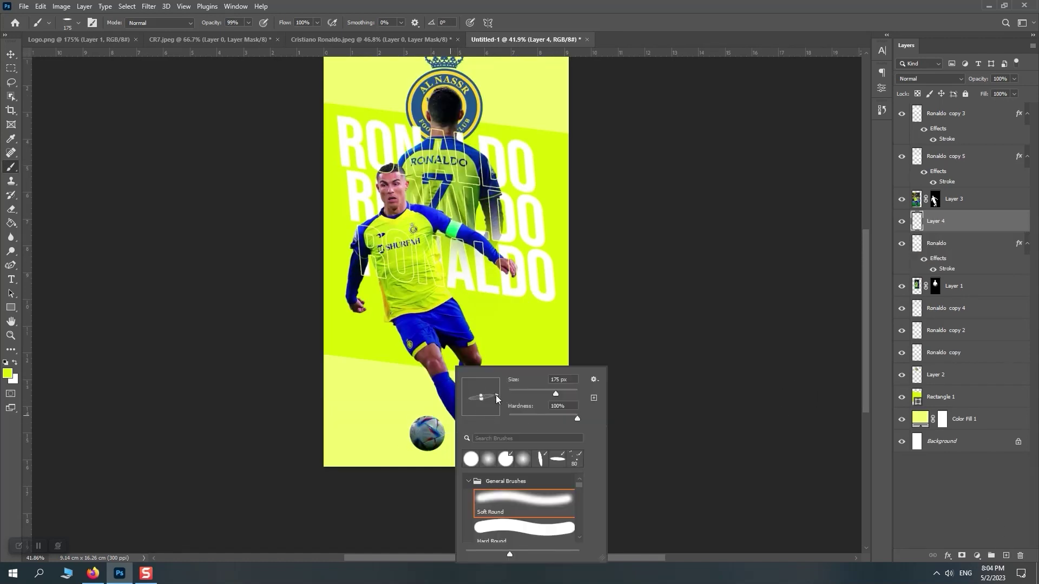
key(Return)
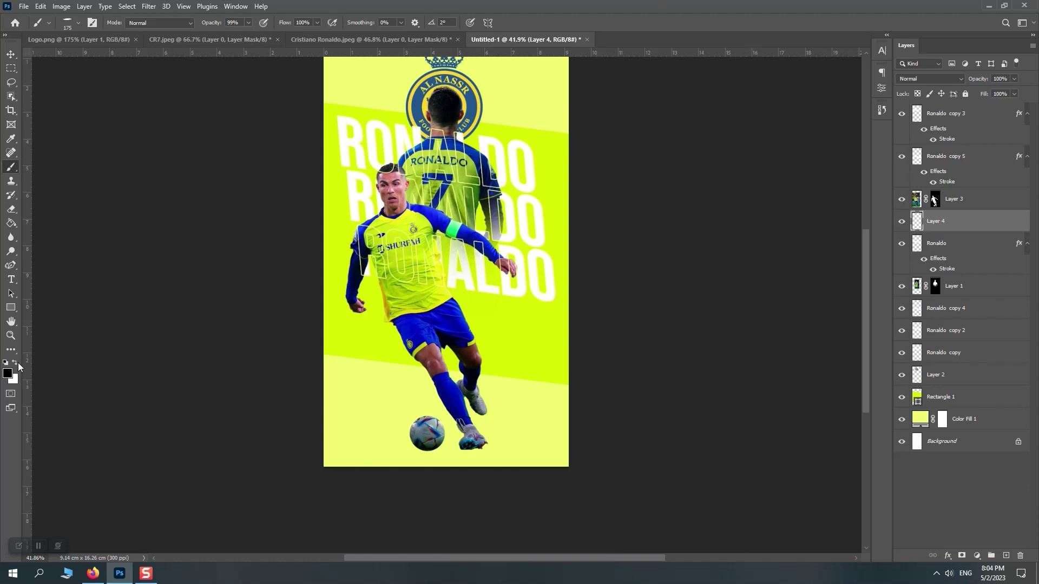
right_click(464, 403)
click(454, 437)
key(bracketright)
Step: Stretch the shadow wider with a free transform and place it under the ball and the player's foot
key(ctrl+t)
drag(569, 461, 639, 462)
drag(587, 503, 589, 499)
drag(494, 452, 489, 455)
key(Return)
key(Return)
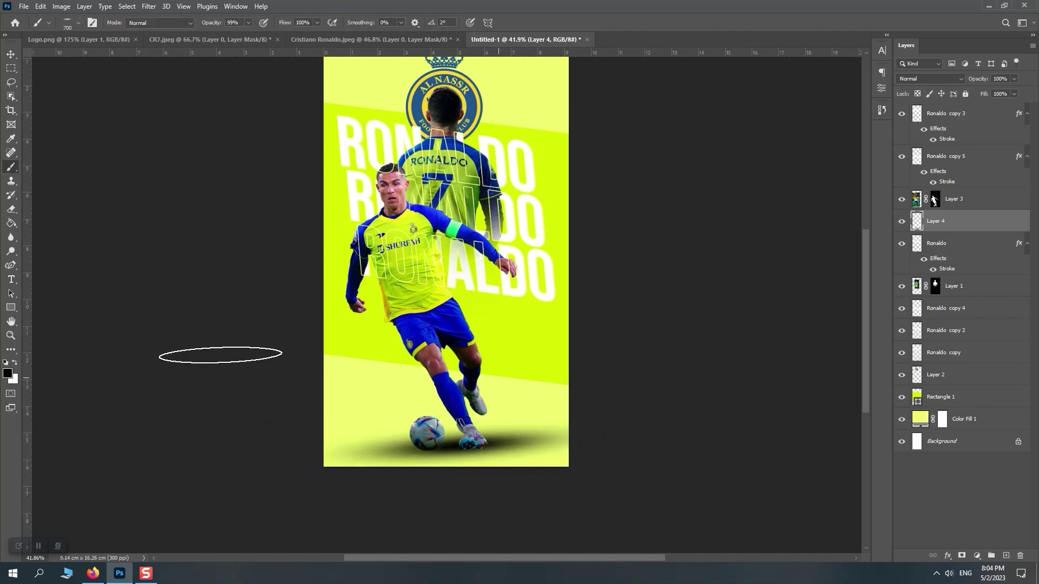
Step: Scale the running player's layer down slightly with a free transform
key(z)
drag(453, 404, 467, 429)
click(965, 206)
key(ctrl+t)
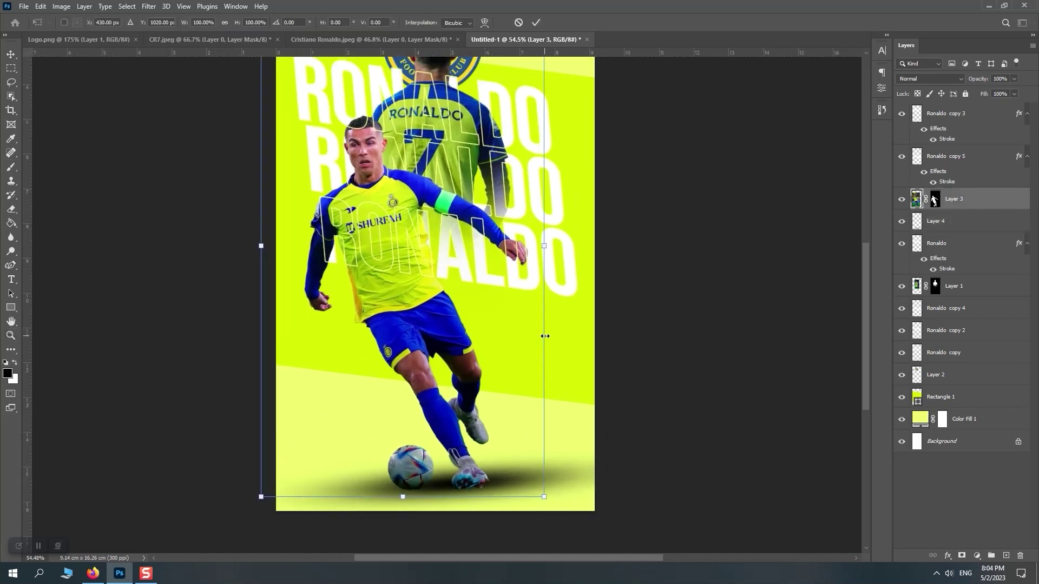
drag(545, 336, 539, 327)
key(Return)
key(z)
Step: Nudge the running player down and slightly left so his foot and the ball rest on the shadow
click(10, 54)
key(Down)
key(Down)
key(Down)
key(Down)
key(Down)
key(Down)
key(Down)
key(Down)
key(Down)
key(Down)
key(Left)
key(Left)
key(Left)
key(Left)
Step: Move the outlined Ronaldo copy 3 layer below the running player's Layer 3
right_click(426, 320)
click(445, 326)
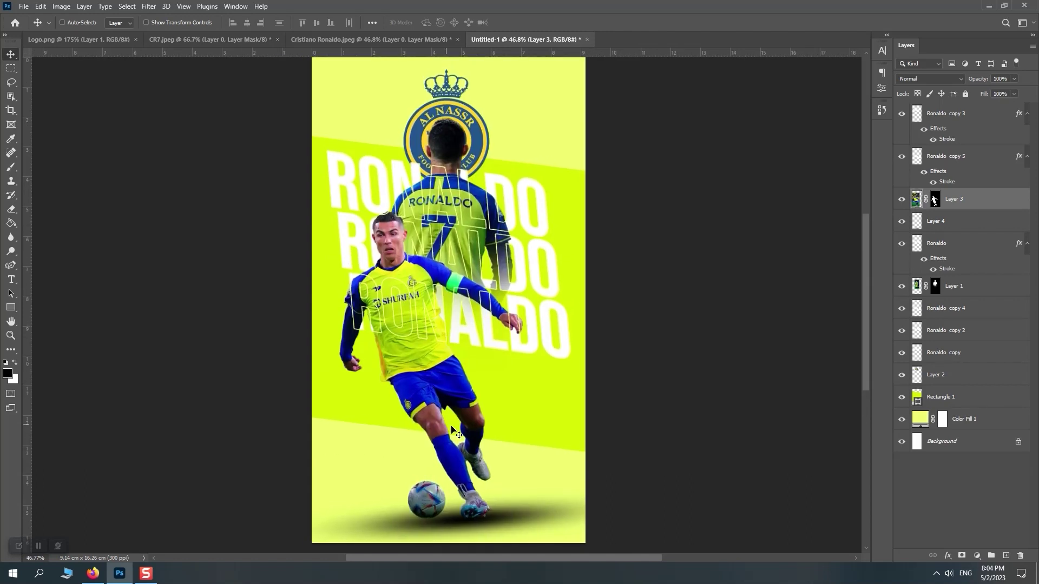
drag(476, 409, 469, 410)
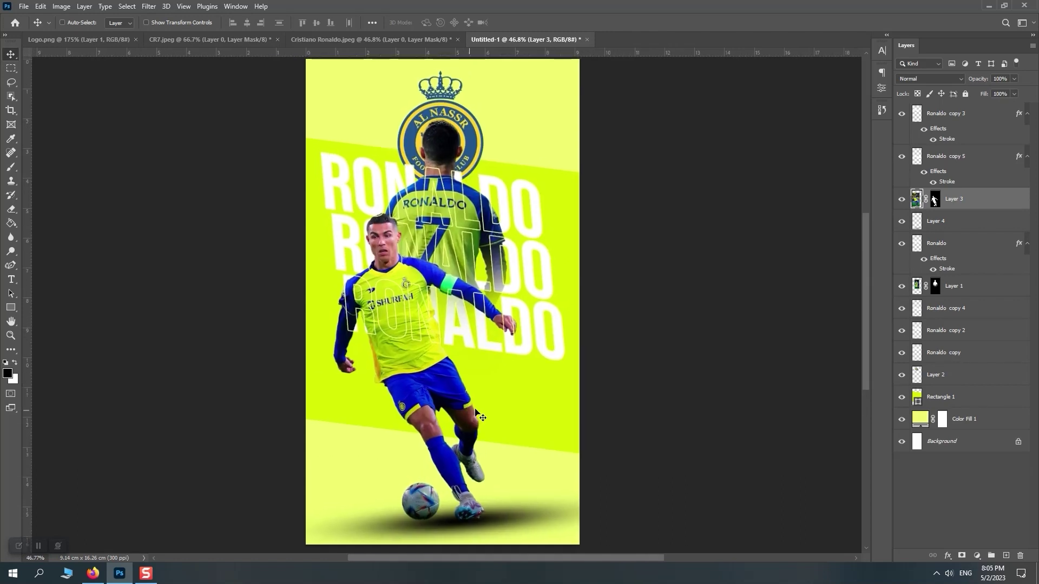
key(z)
drag(377, 225, 404, 230)
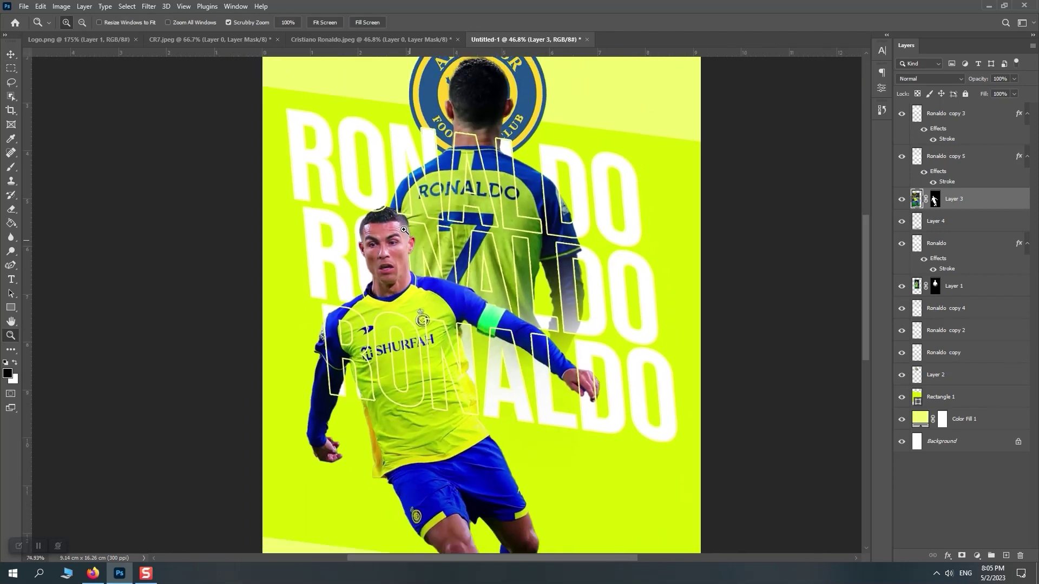
mouse_move(956, 208)
mouse_down()
mouse_move(960, 149)
mouse_move(953, 213)
mouse_up()
key(ctrl+z)
drag(502, 274, 472, 256)
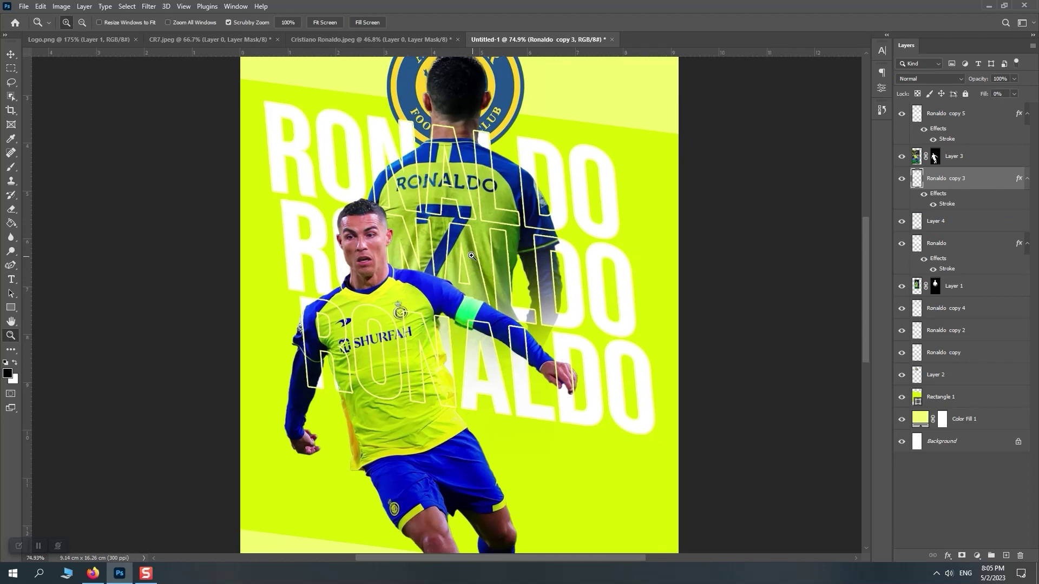
Step: Draw an unfilled rectangular frame about 1028 × 1866 px just inside the poster's edges, above the Ronaldo copy 5 layer
drag(337, 200, 378, 193)
key(ctrl+0)
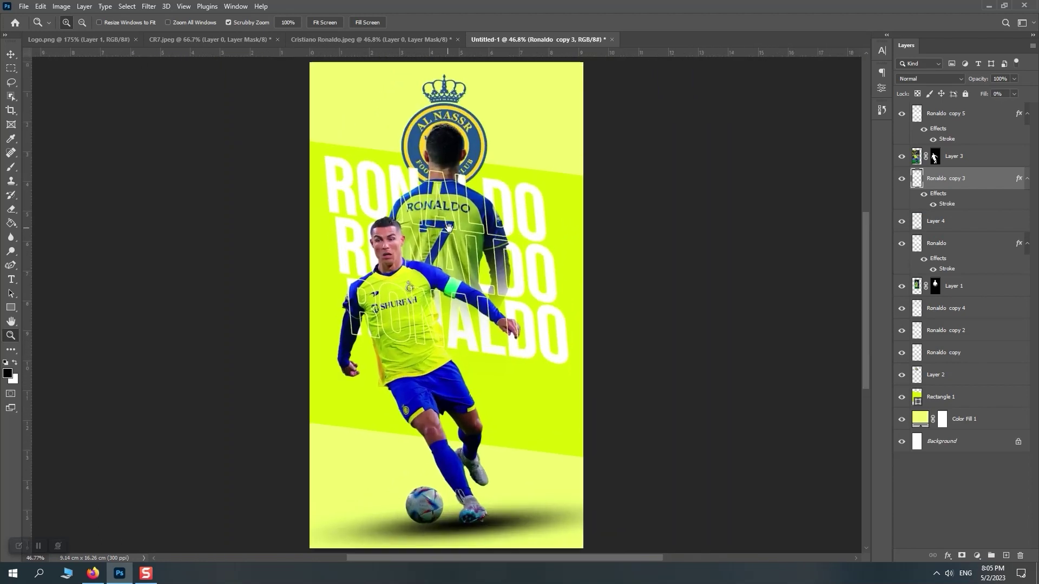
drag(442, 231, 431, 225)
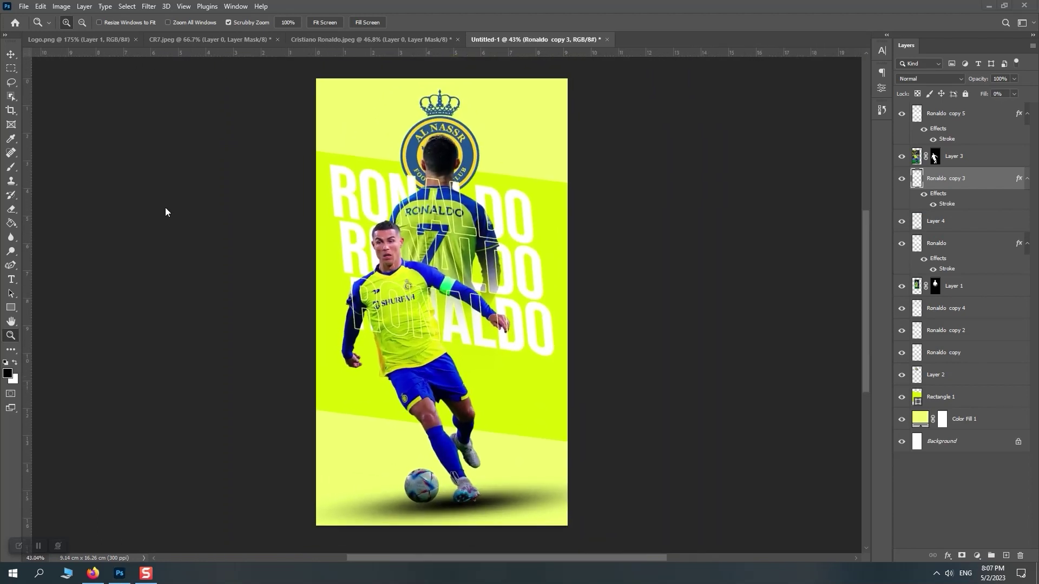
click(14, 54)
click(980, 115)
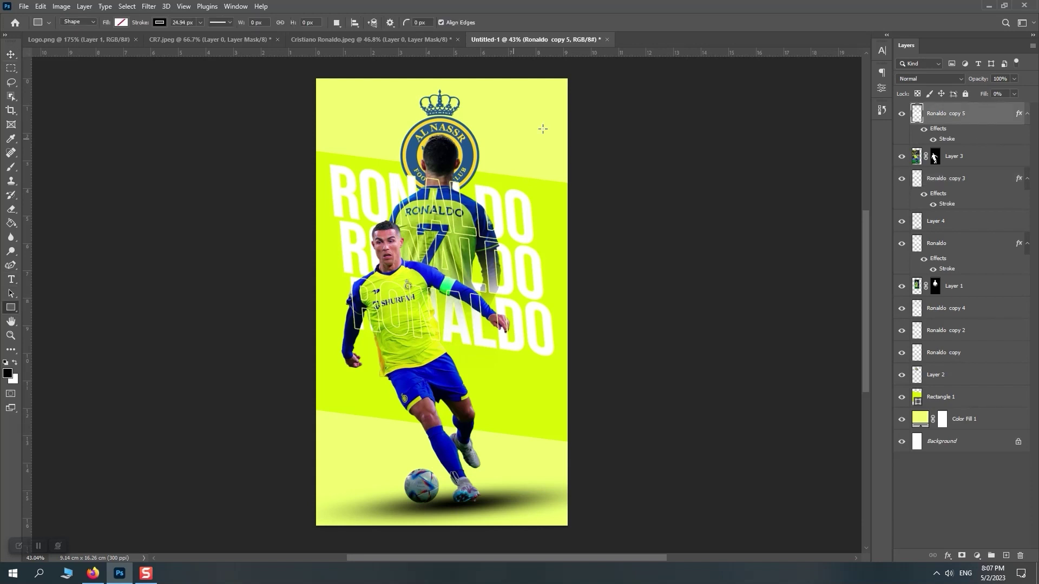
drag(561, 82, 322, 518)
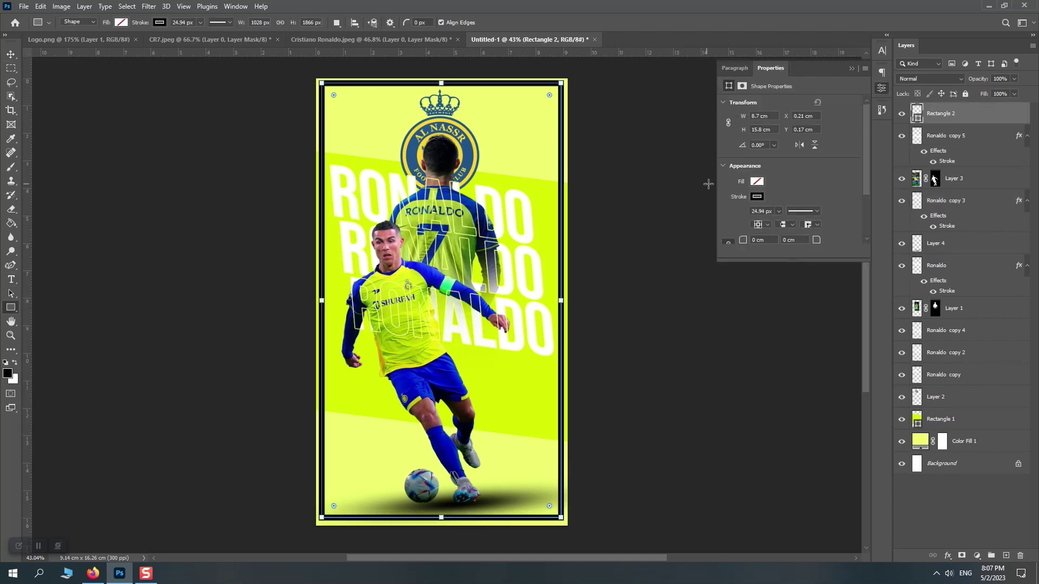
Step: Round the frame's corners to about 0.43 cm and set its stroke width to 10 px
click(757, 197)
click(779, 196)
click(769, 225)
drag(550, 95, 552, 98)
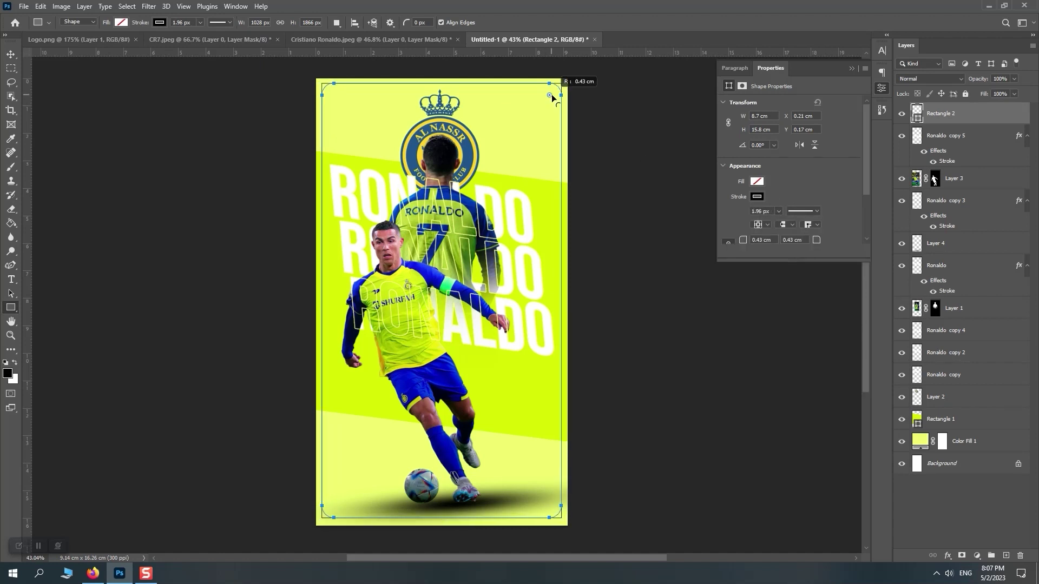
drag(785, 220, 782, 217)
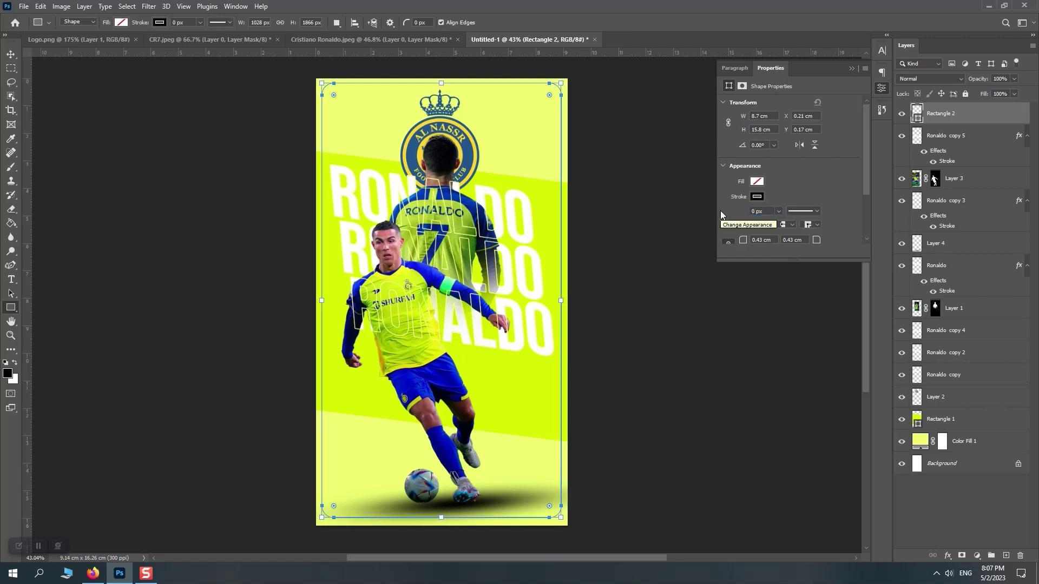
key(Return)
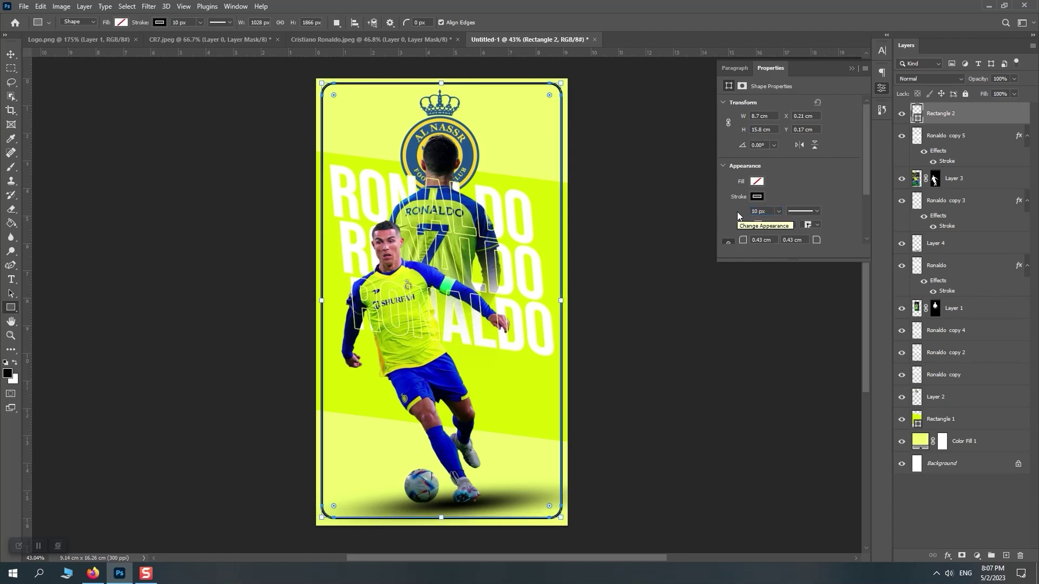
click(11, 55)
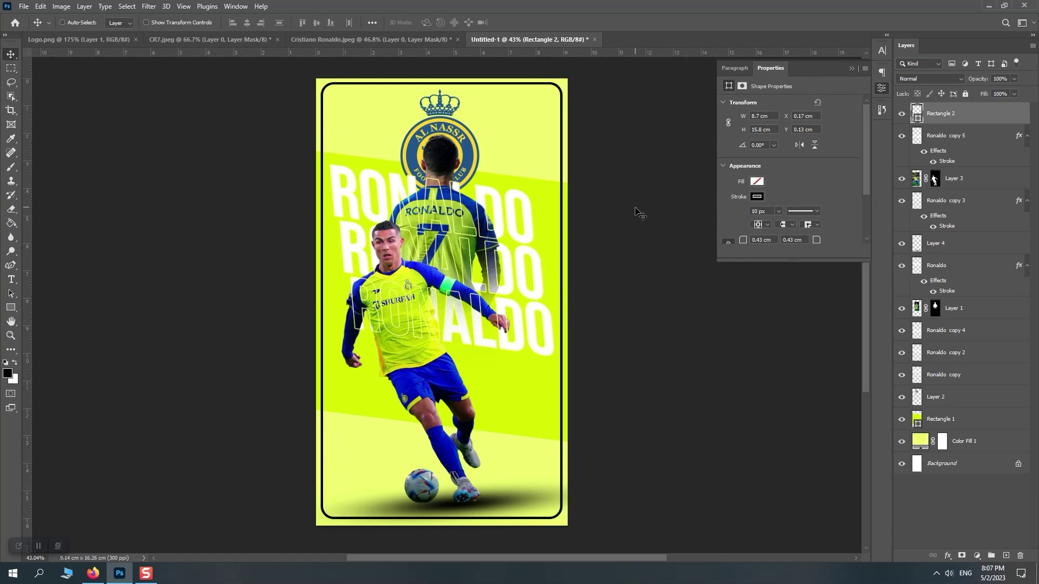
click(851, 69)
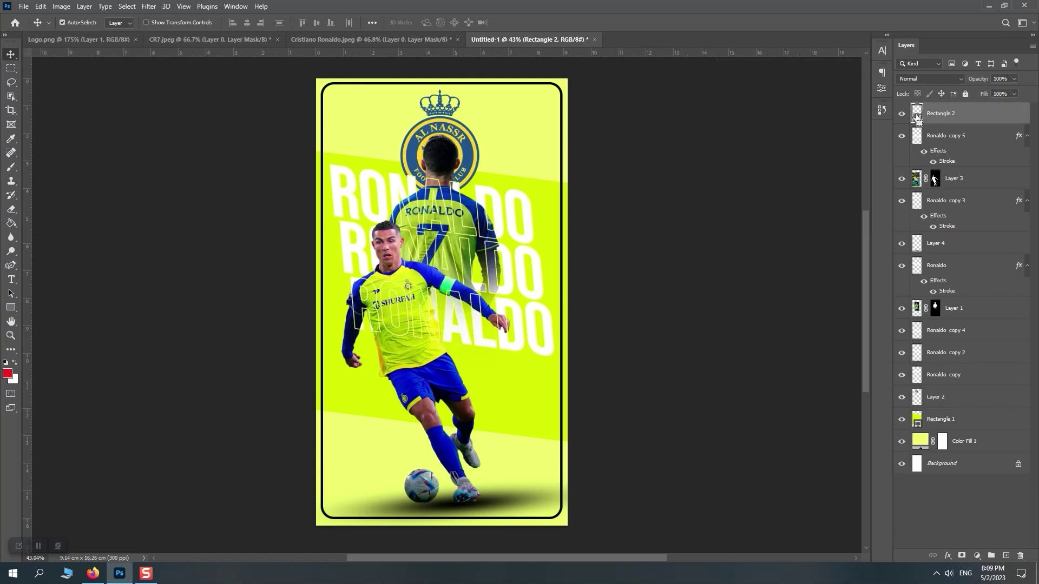
Step: Load the frame's shape as a selection and set the foreground color to the blue 0223d5
click(7, 374)
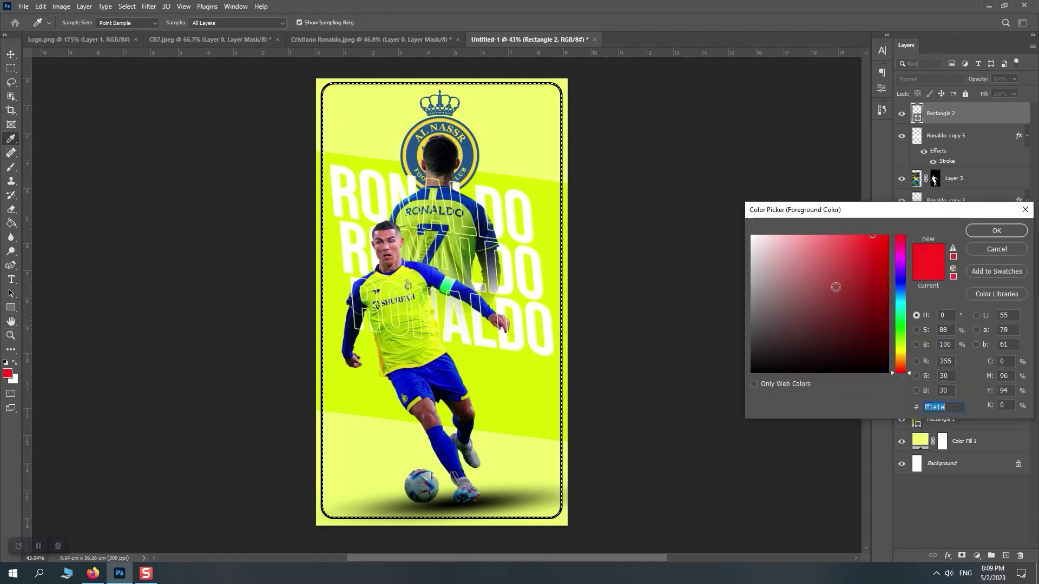
click(900, 354)
click(448, 359)
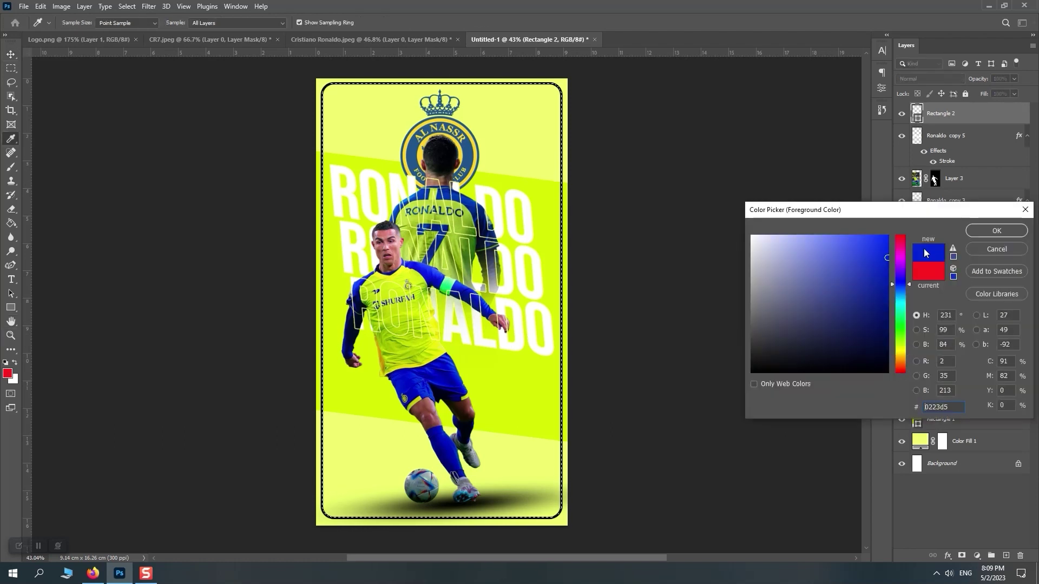
click(970, 232)
Step: On a new layer, paint soft blue glows inside the frame near the poster's upper-right and lower-left corners with a large soft brush
key(b)
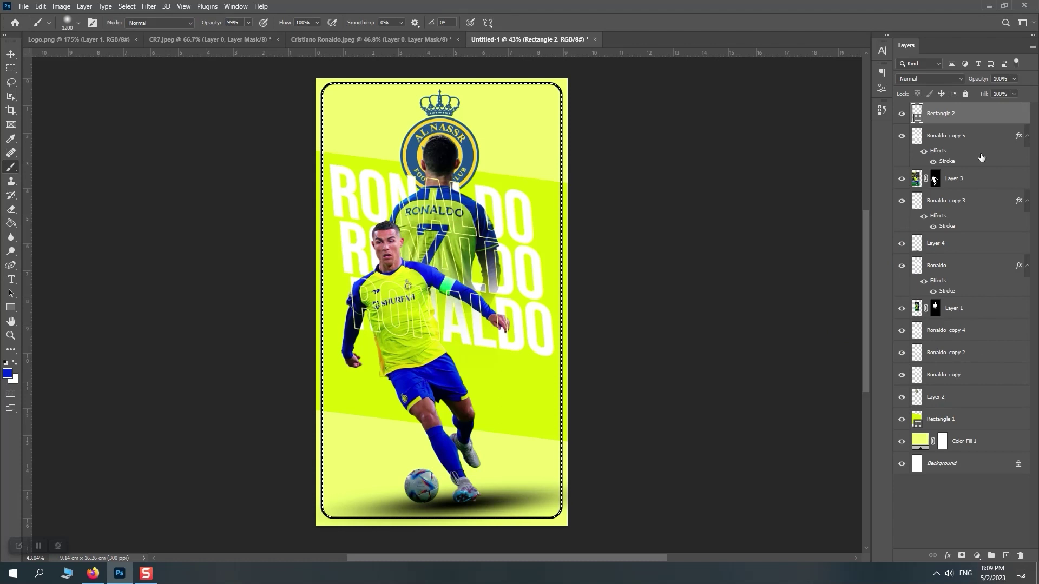
click(1005, 555)
drag(632, 165, 640, 191)
click(648, 173)
drag(713, 233, 741, 175)
click(316, 400)
drag(305, 383, 321, 430)
drag(271, 221, 241, 216)
key(z)
mouse_move(474, 236)
mouse_down()
mouse_move(448, 233)
mouse_move(469, 235)
mouse_up()
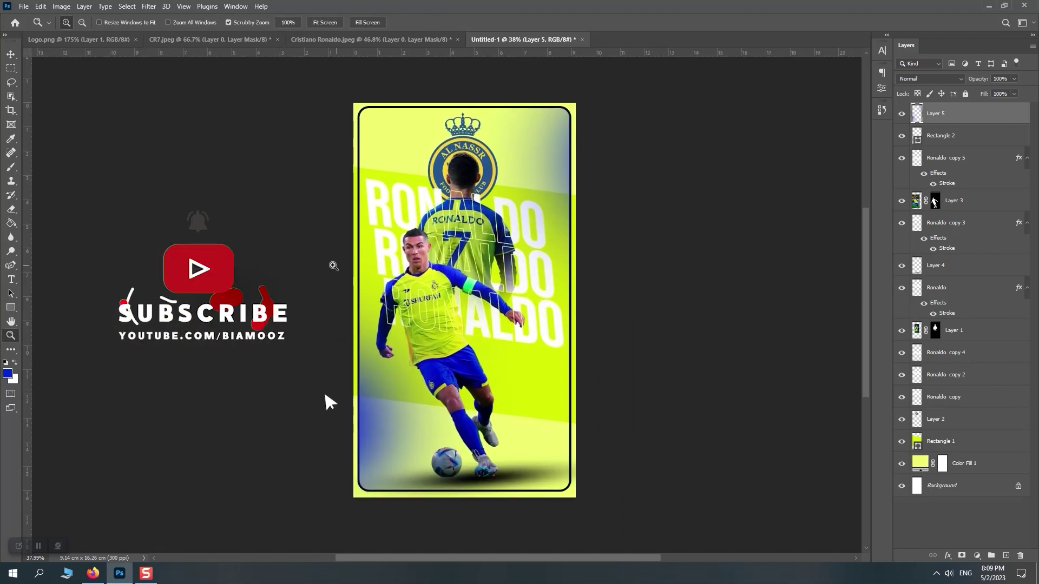